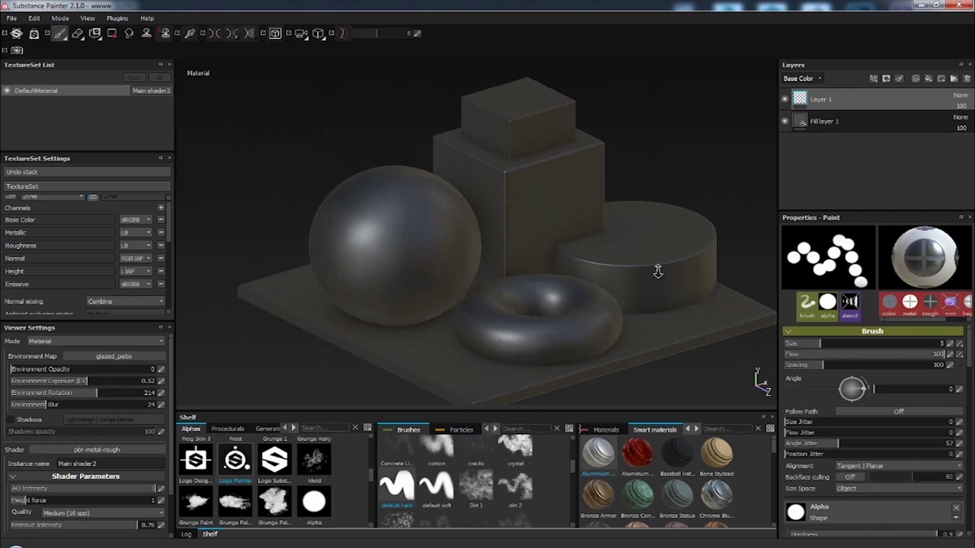
Select Aluminium Pure on the Materials shelf and add a new fill layer to the stack.
click(688, 428)
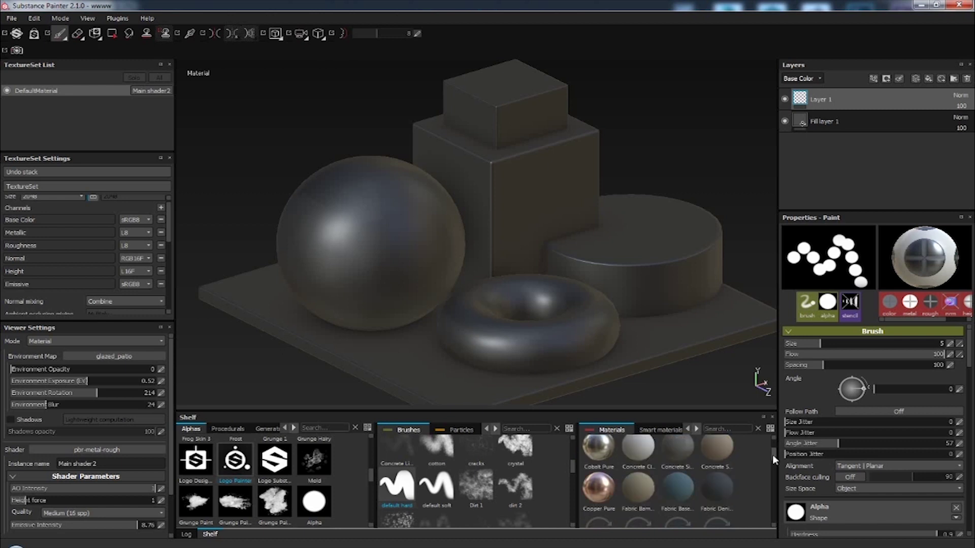
click(607, 452)
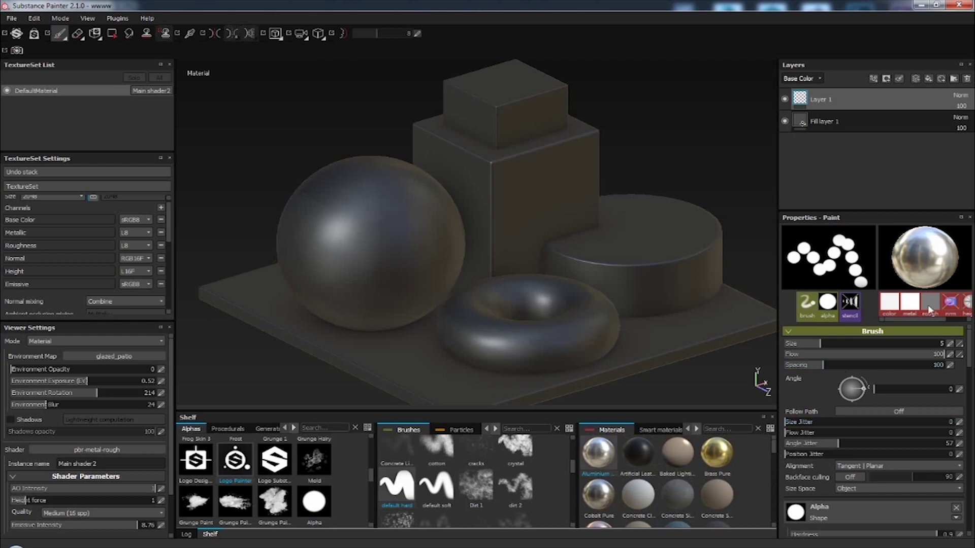
click(926, 79)
Add Aluminium Pure as a material layer and delete the empty Fill layer 2.
drag(604, 461, 814, 98)
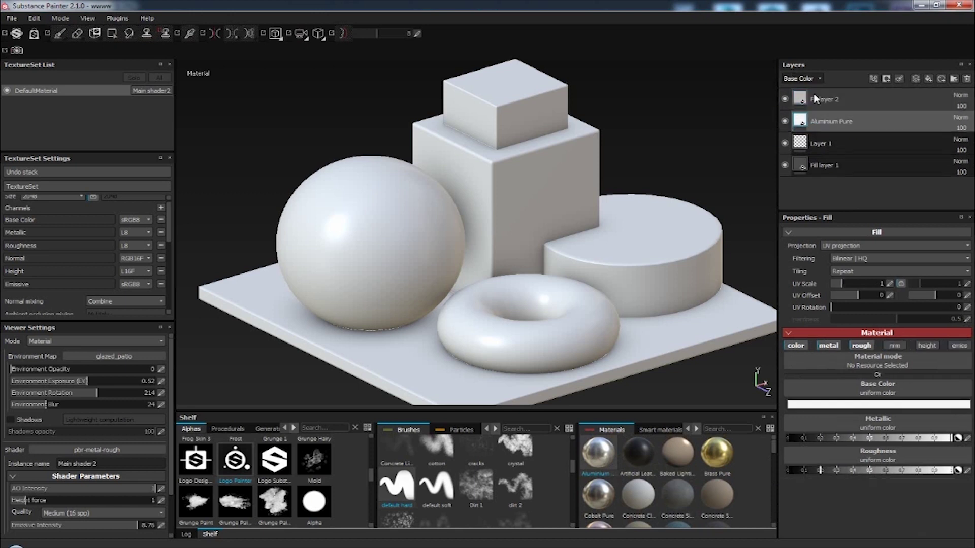
click(843, 102)
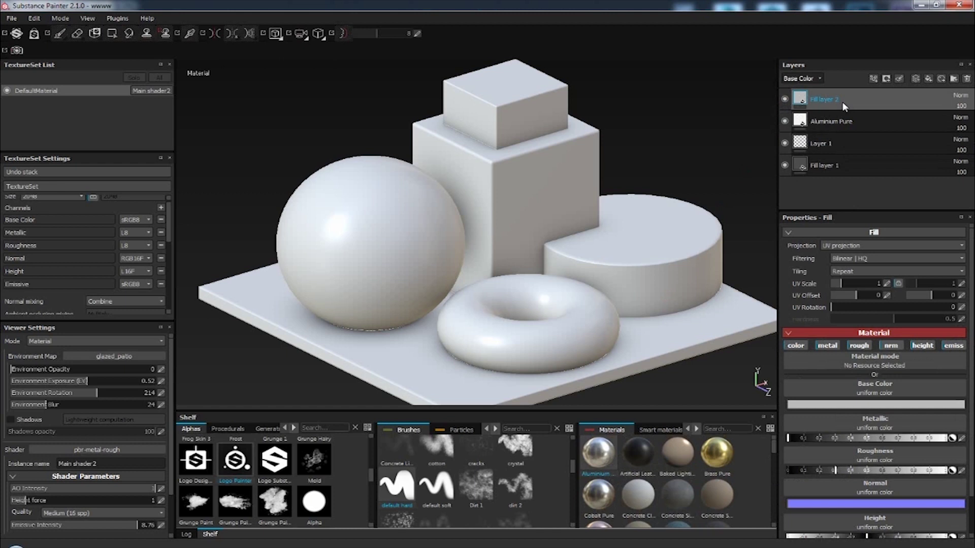
key(Delete)
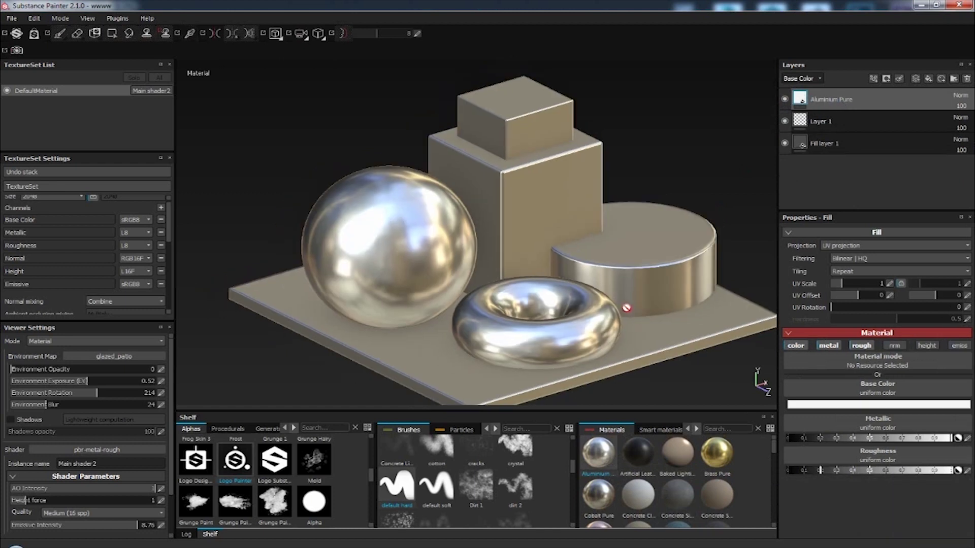
Add Artificial Leather as the new top material layer.
alt+drag(626, 308, 635, 325)
click(643, 465)
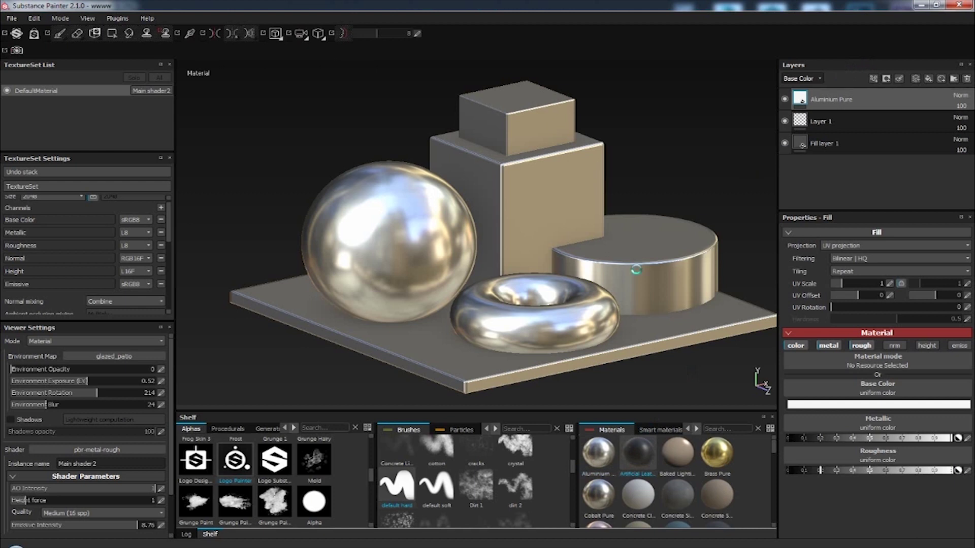
mouse_move(752, 176)
mouse_down()
mouse_move(680, 273)
mouse_move(643, 285)
mouse_up()
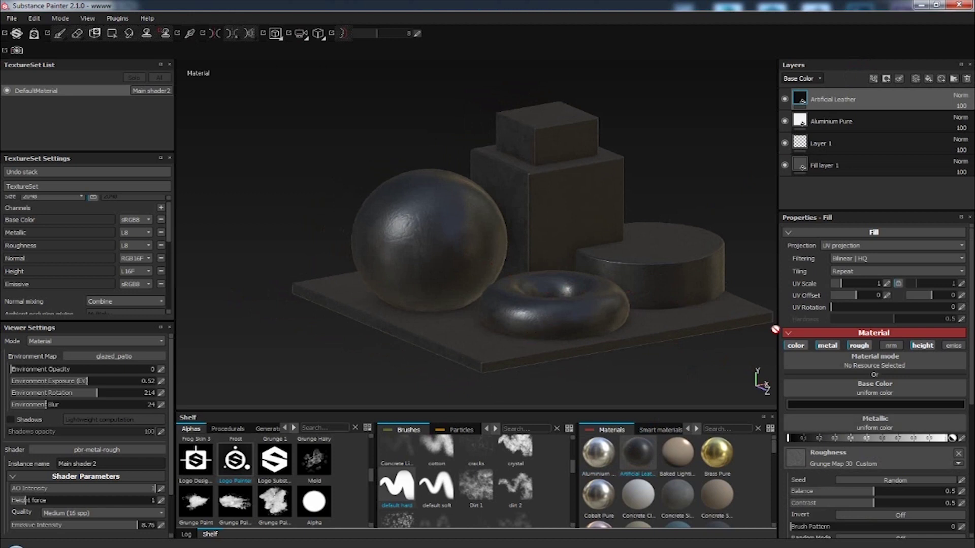
scroll(972, 403, down, 1)
scroll(972, 403, down, 2)
scroll(971, 432, down, 1)
scroll(970, 501, down, 1)
scroll(970, 501, up, 1)
scroll(969, 501, up, 1)
scroll(970, 502, up, 1)
scroll(876, 381, down, 2)
scroll(875, 380, down, 1)
scroll(876, 381, down, 1)
scroll(875, 381, up, 1)
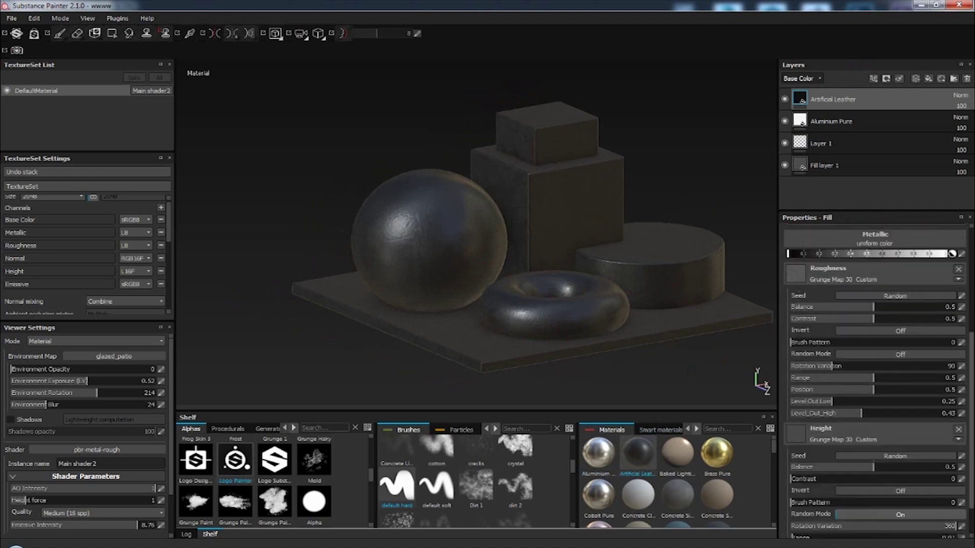
scroll(772, 451, down, 1)
scroll(772, 451, down, 1)
scroll(771, 465, down, 1)
scroll(762, 487, down, 1)
scroll(763, 486, down, 1)
scroll(758, 500, down, 1)
scroll(758, 500, down, 1)
scroll(760, 507, down, 1)
scroll(760, 507, down, 1)
scroll(755, 510, down, 1)
Add Wood american cherry as the top material layer and review its channel mapping and parameters.
scroll(755, 510, down, 1)
mouse_move(584, 500)
mouse_down()
mouse_move(808, 153)
mouse_move(883, 88)
mouse_up()
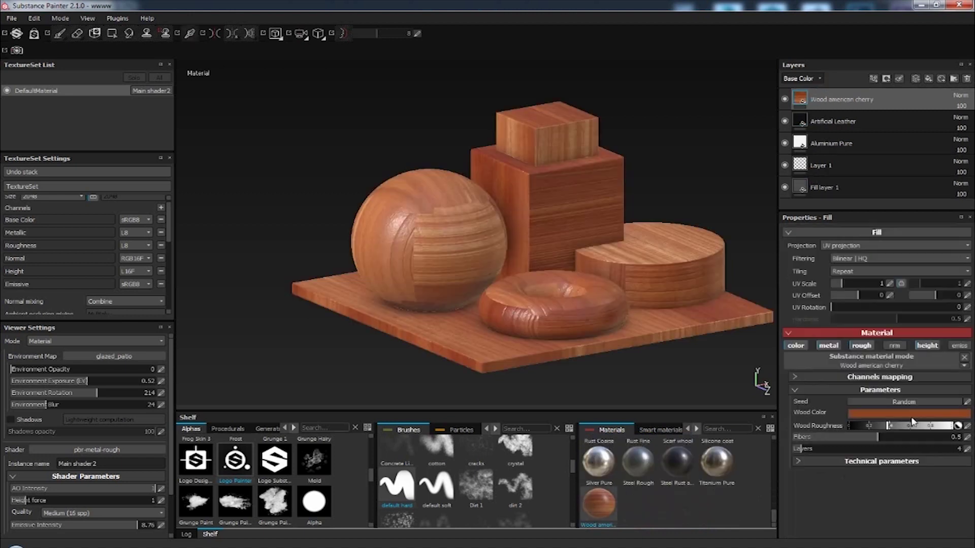
click(835, 376)
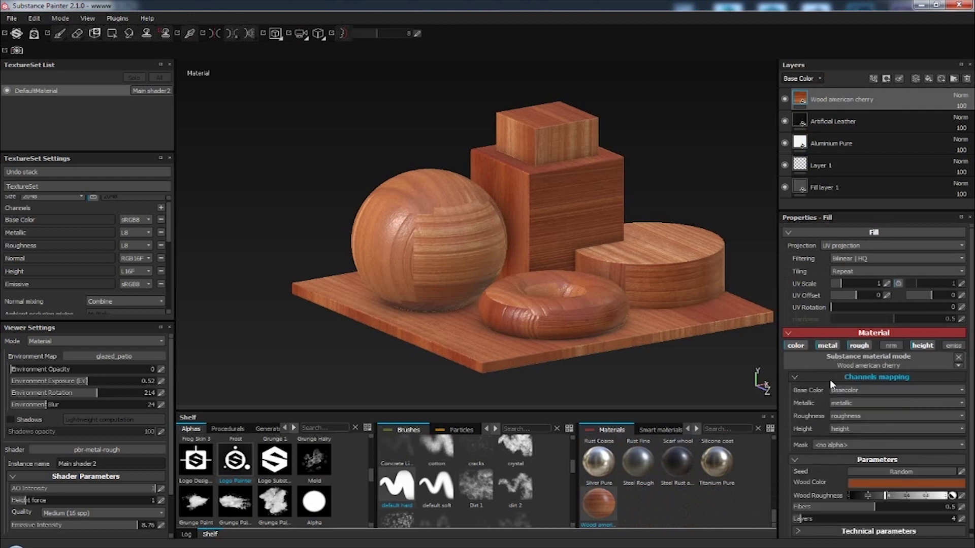
click(808, 378)
click(801, 390)
click(846, 378)
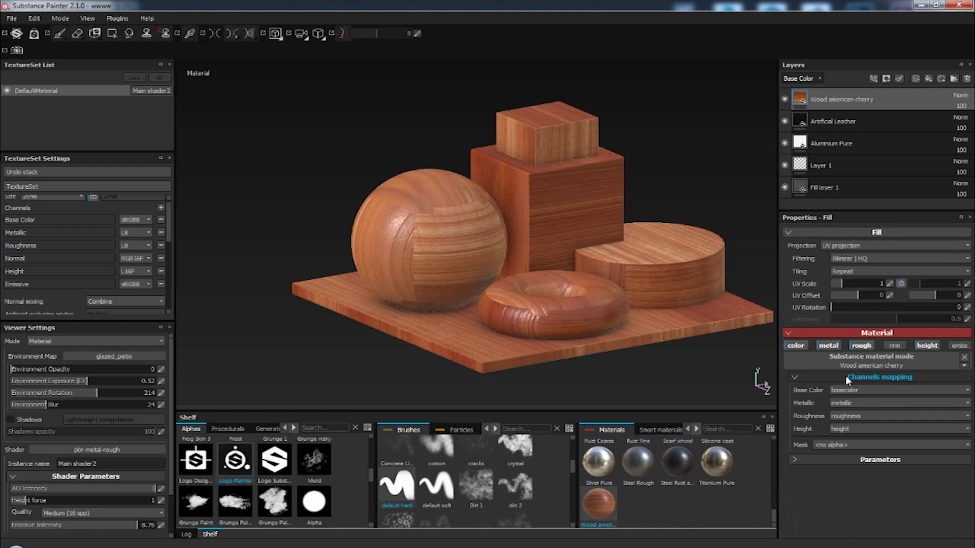
click(846, 377)
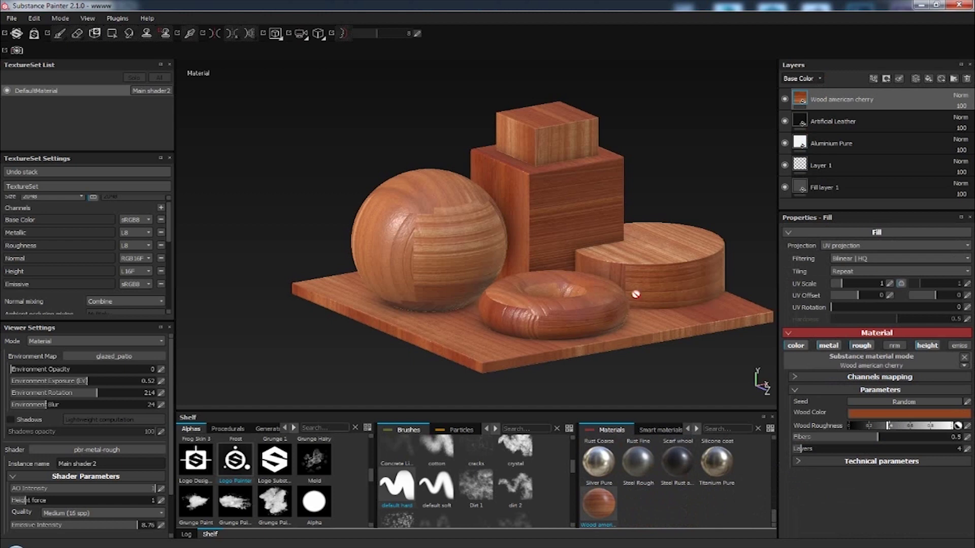
mouse_move(624, 286)
alt+mouse_down()
mouse_move(557, 308)
mouse_move(566, 303)
alt+mouse_up()
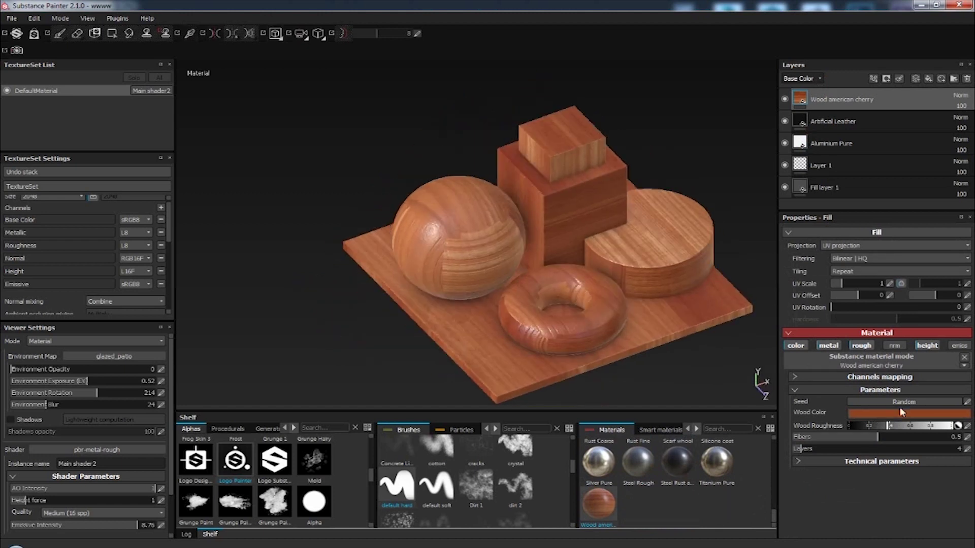
In the wood's Technical parameters, set Hue_Shift to 0.27 to turn it green.
click(842, 462)
scroll(853, 463, down, 1)
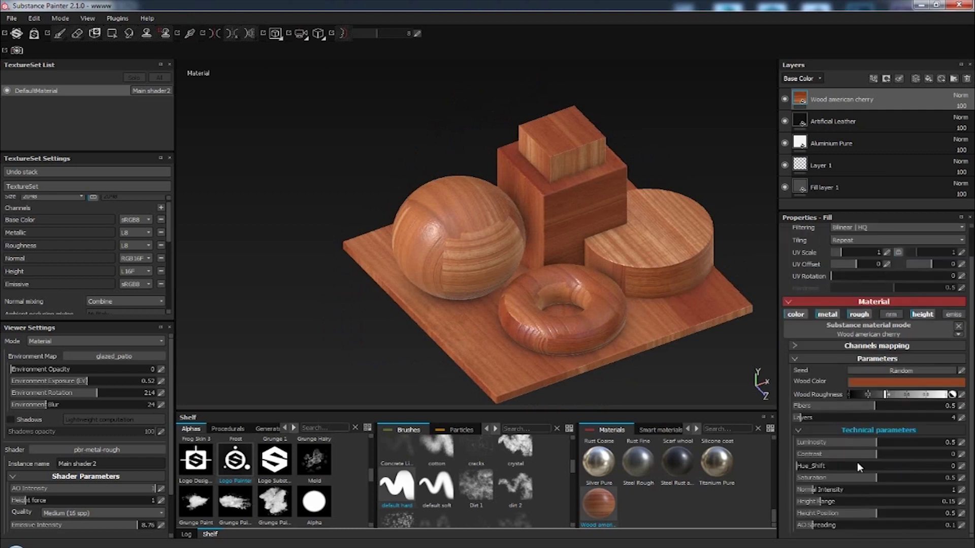
scroll(857, 462, up, 1)
mouse_move(826, 497)
mouse_down()
mouse_move(870, 499)
mouse_move(839, 498)
mouse_up()
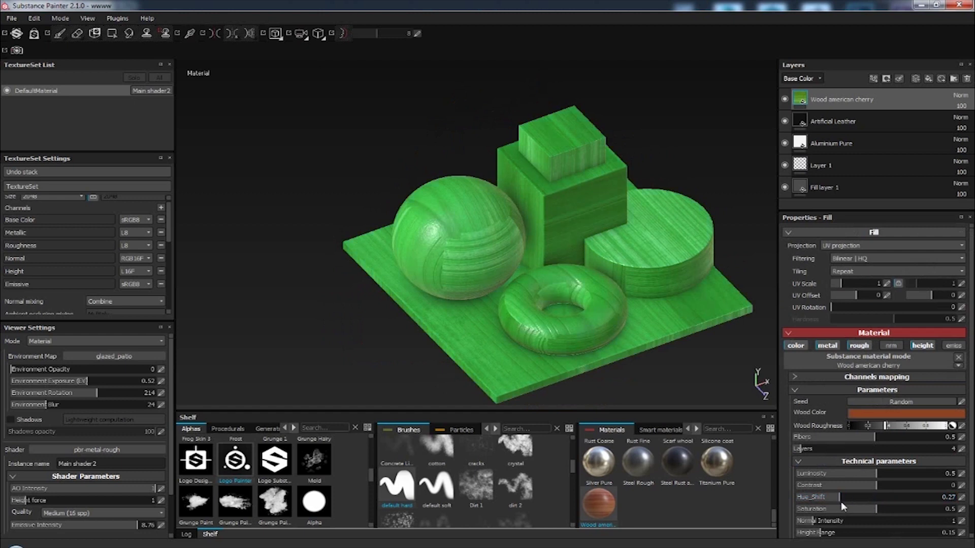
Re-randomize the wood layer's seed several times for a new grain pattern.
click(907, 400)
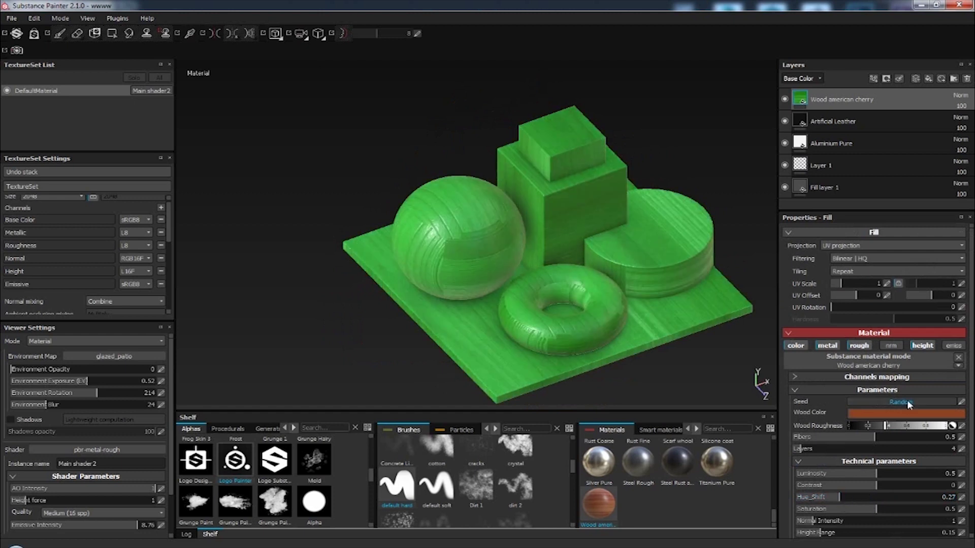
click(906, 400)
click(901, 400)
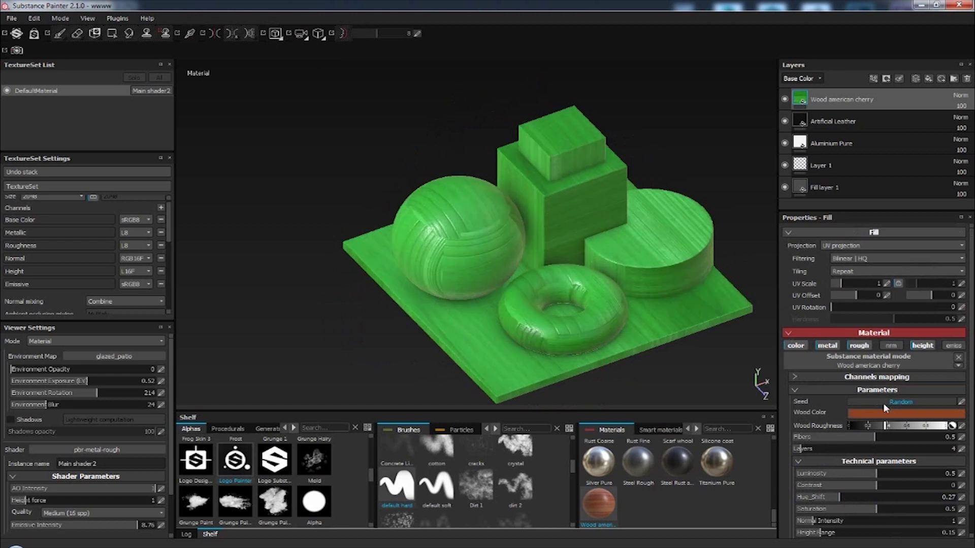
drag(773, 517, 774, 442)
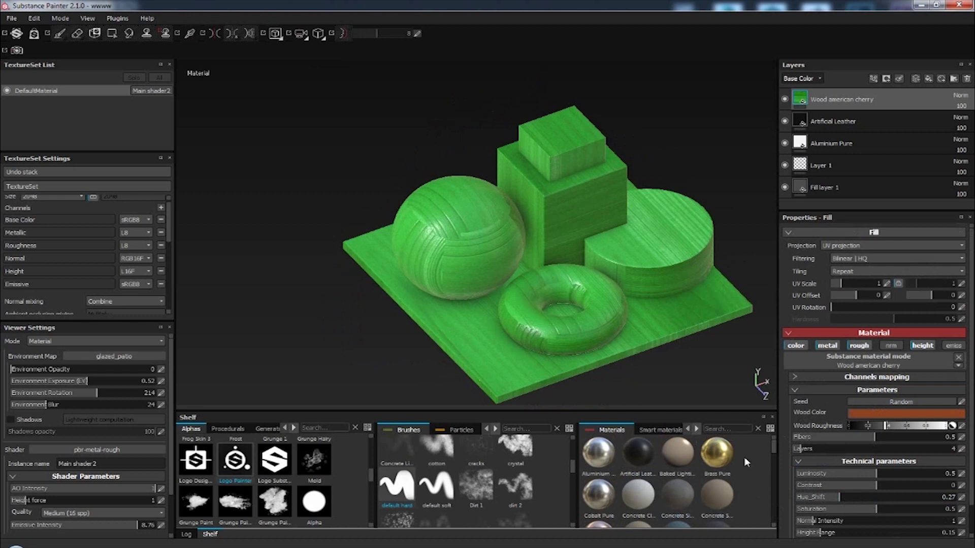
Try Brass Pure, Plastic Gloss, Silicone coat, Scarf wool fabric and Silver Pure on the top layer.
click(722, 462)
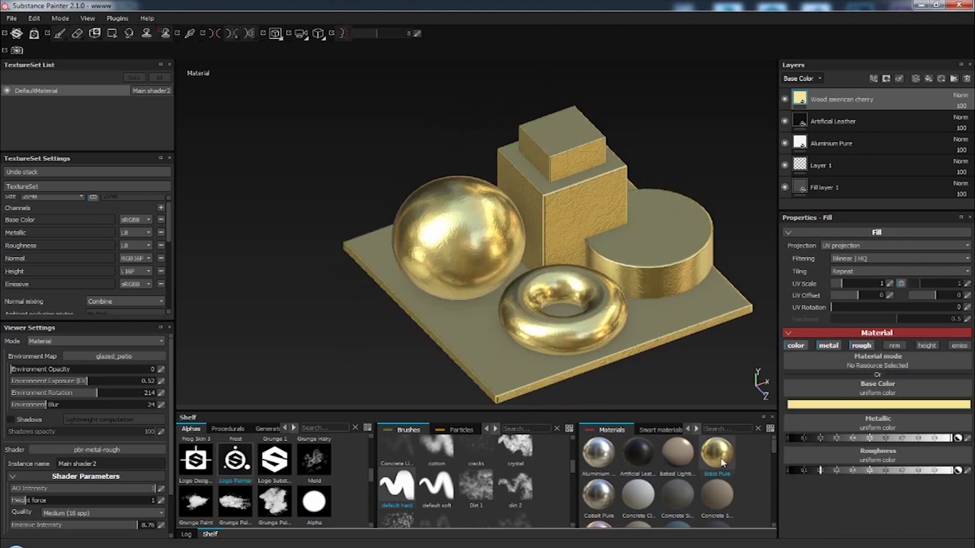
scroll(721, 464, down, 2)
scroll(721, 464, down, 3)
scroll(718, 466, down, 3)
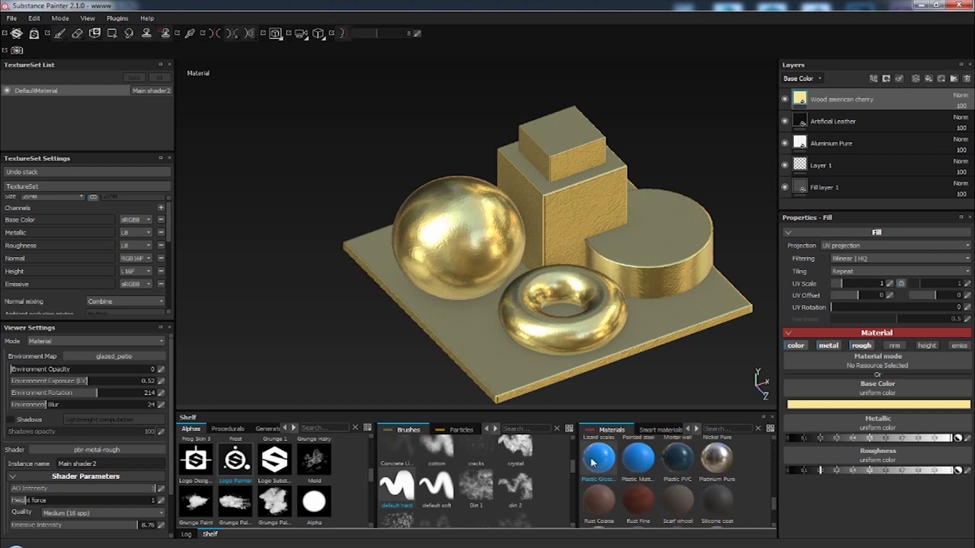
click(609, 463)
click(679, 456)
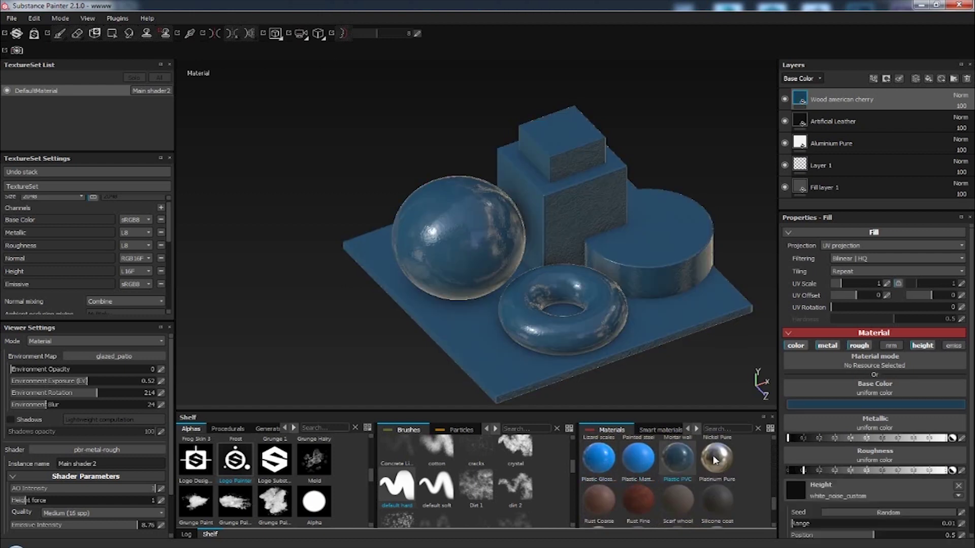
click(714, 503)
click(679, 502)
scroll(679, 503, down, 2)
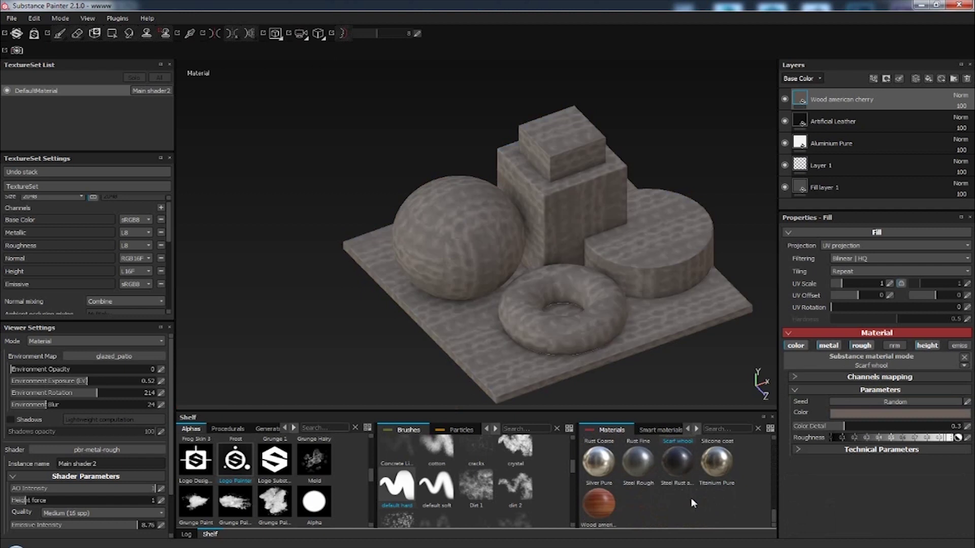
click(607, 467)
scroll(651, 468, up, 3)
scroll(650, 468, up, 2)
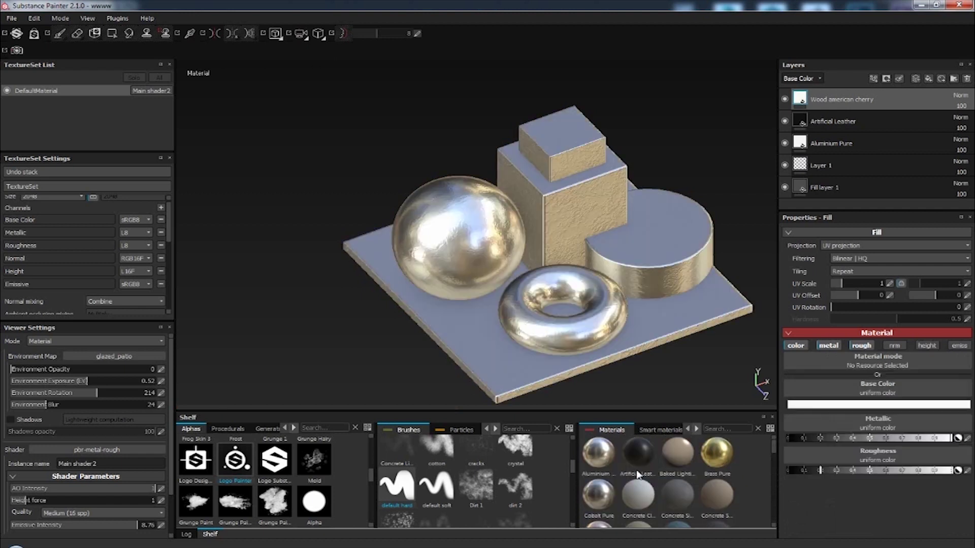
Try Artificial Leather, Baked Lighting, Brass Pure, Iron Grinded, Iron Grainy and Copper Pure on the layer.
click(638, 453)
click(676, 456)
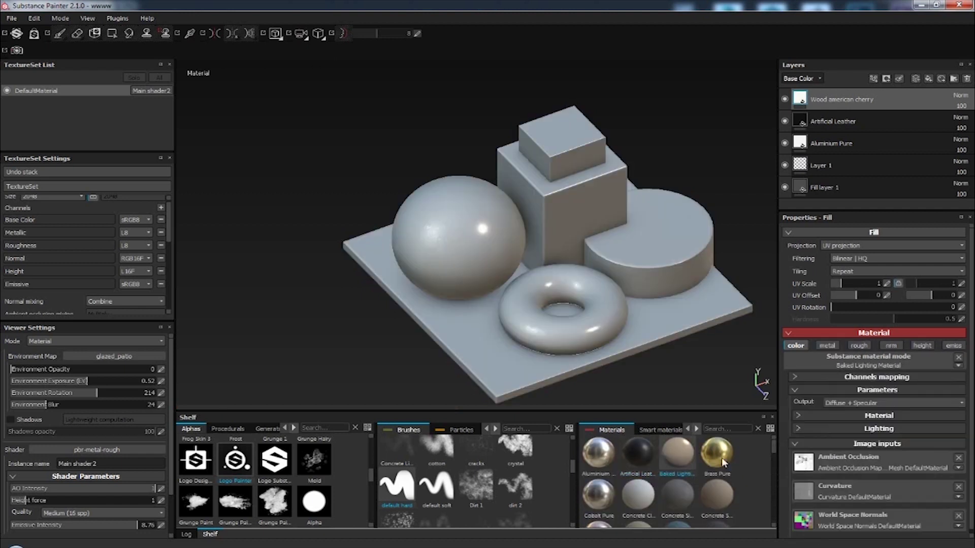
click(721, 458)
scroll(681, 471, down, 3)
scroll(679, 492, down, 2)
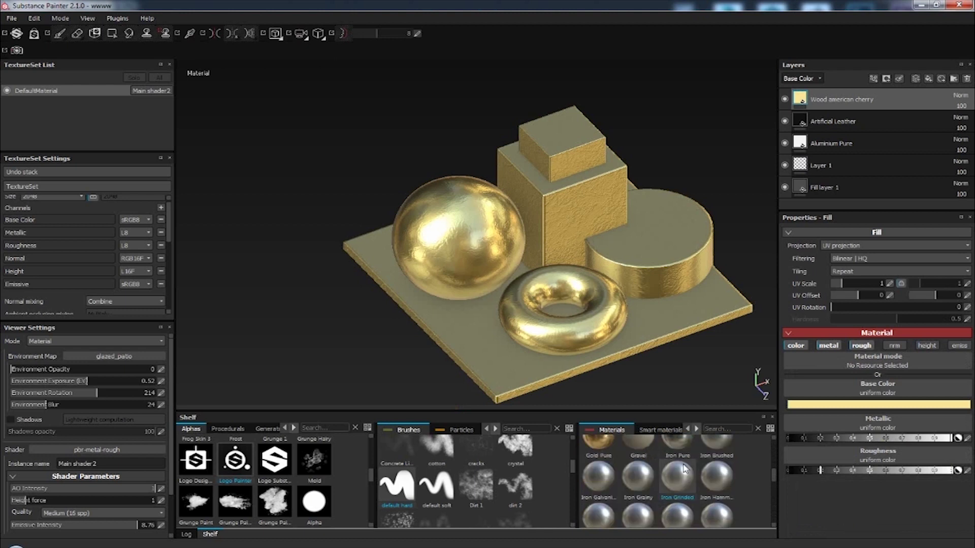
click(676, 488)
click(646, 477)
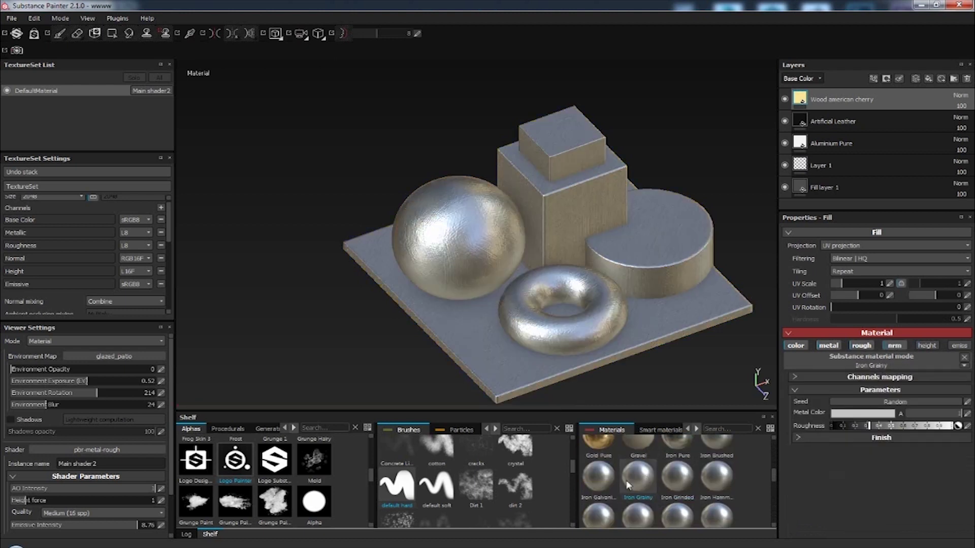
scroll(680, 471, up, 2)
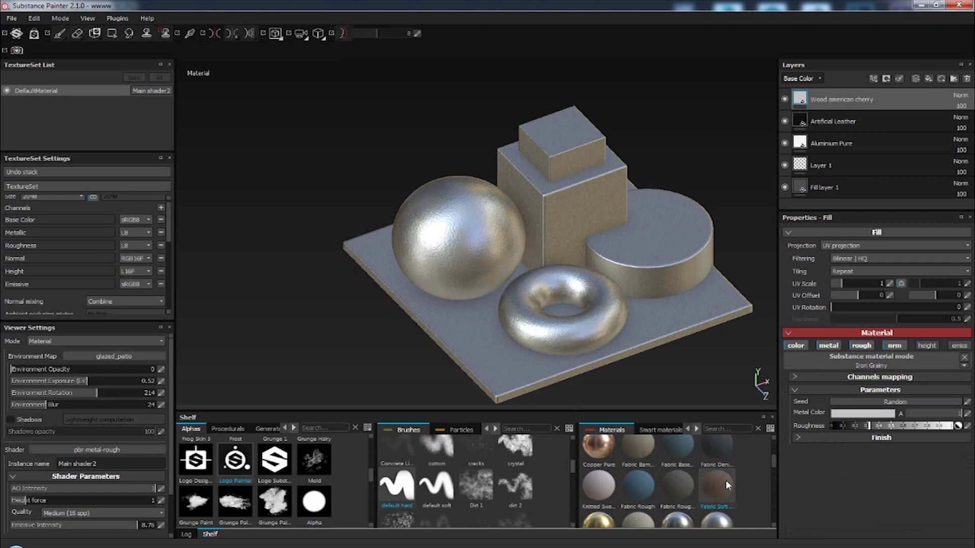
click(601, 449)
Apply Fabric Soft Denim as the top layer's material.
scroll(602, 452, up, 1)
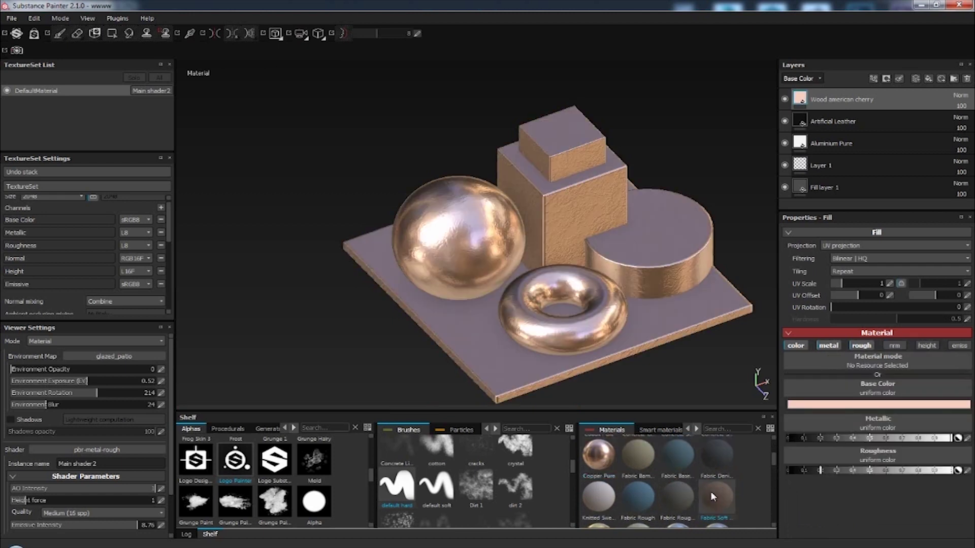
click(711, 492)
mouse_move(624, 307)
alt+right_down()
mouse_move(740, 321)
mouse_move(583, 304)
mouse_move(755, 317)
mouse_move(583, 298)
mouse_move(429, 314)
alt+right_up()
alt+drag(430, 313, 570, 327)
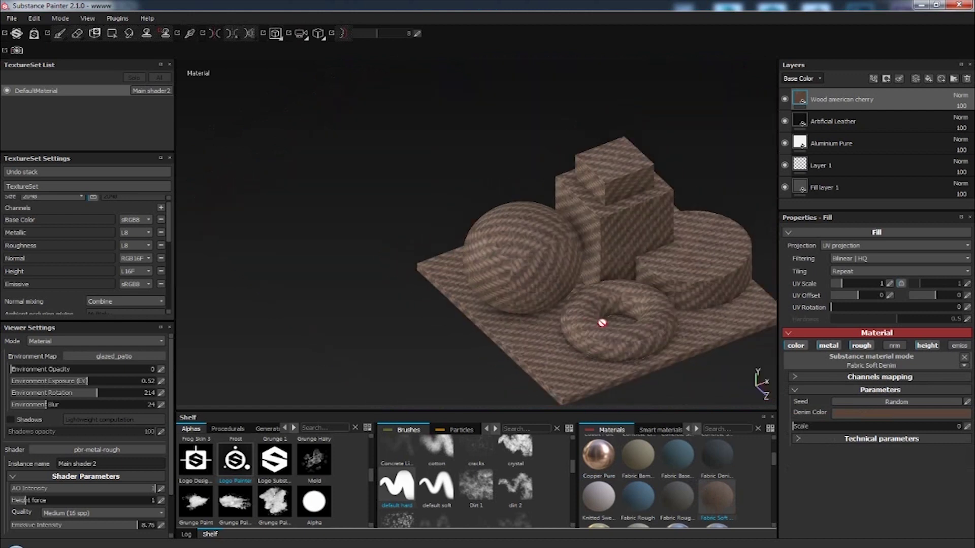
scroll(701, 477, up, 2)
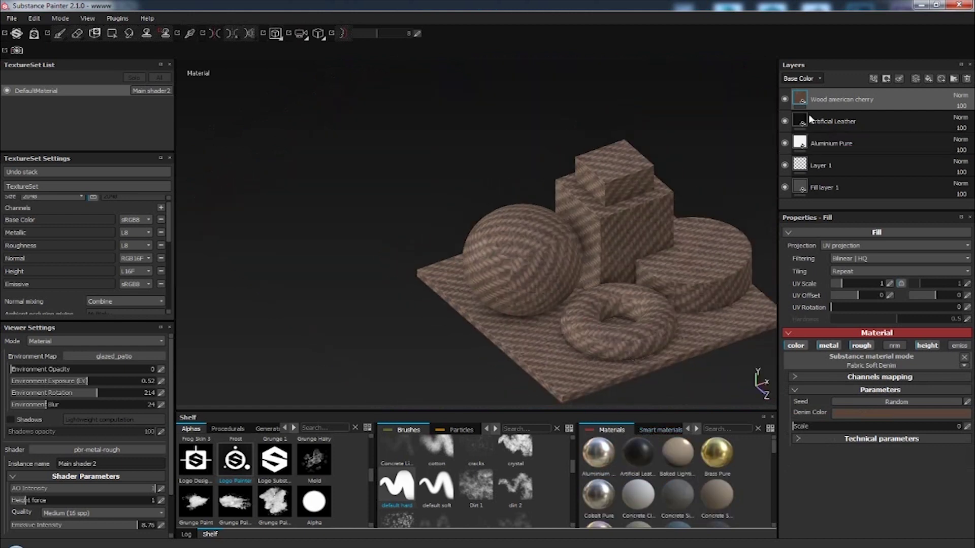
Select the four layers above Fill layer 1 and delete them.
shift+click(853, 189)
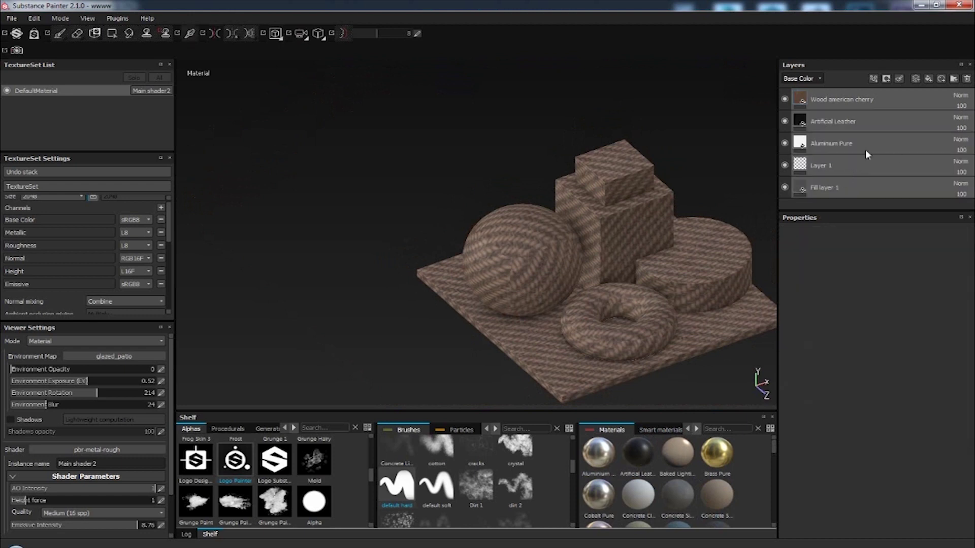
click(849, 139)
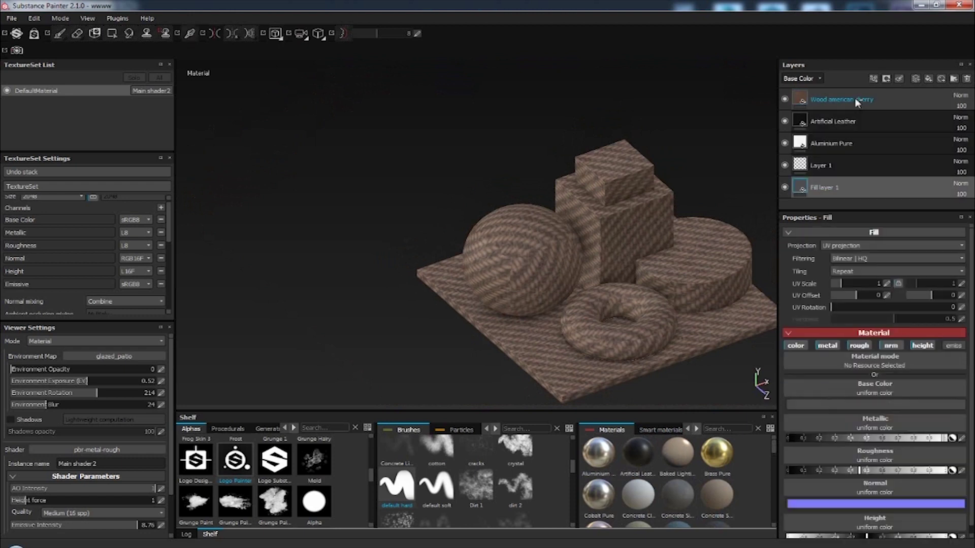
shift+click(854, 100)
click(835, 161)
shift+click(841, 102)
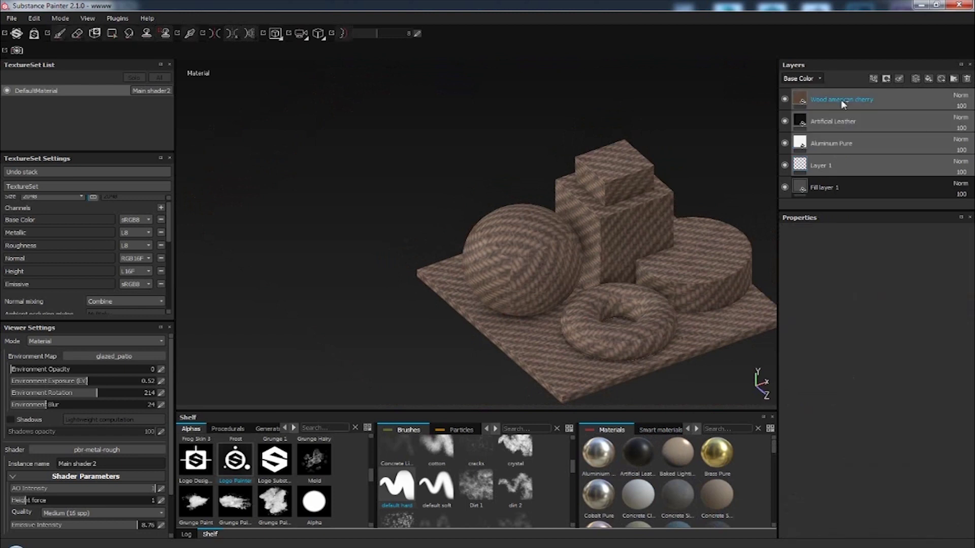
key(Delete)
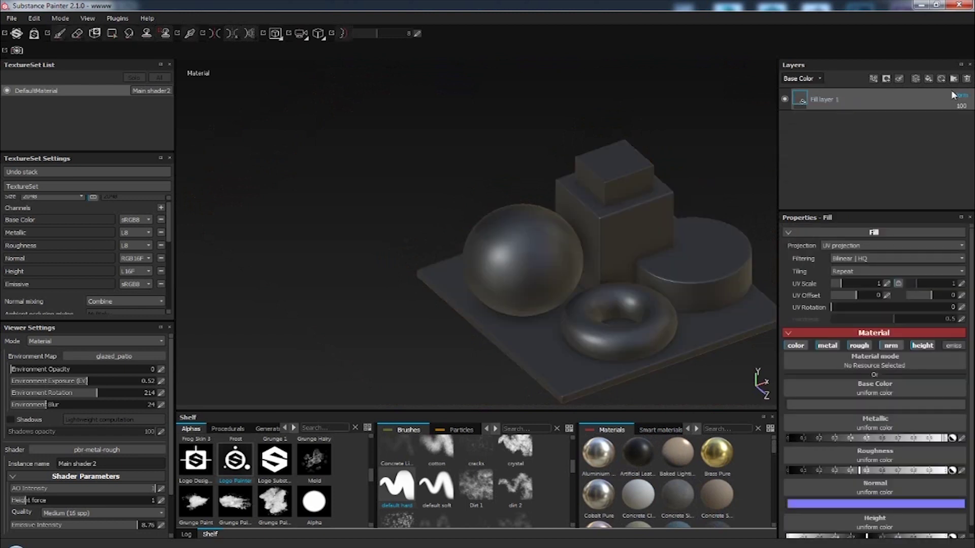
Add a new Fill layer 2 and give it a red base colour.
click(920, 80)
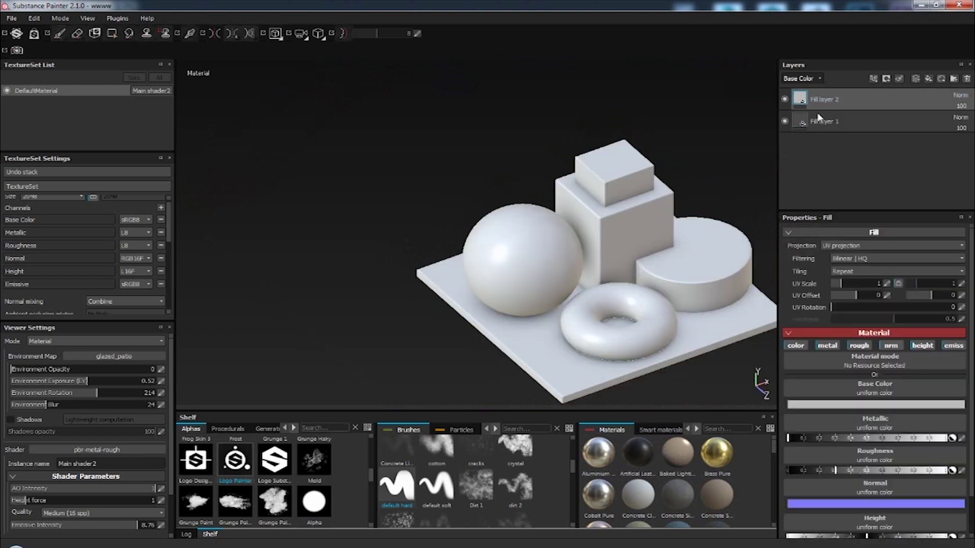
click(871, 406)
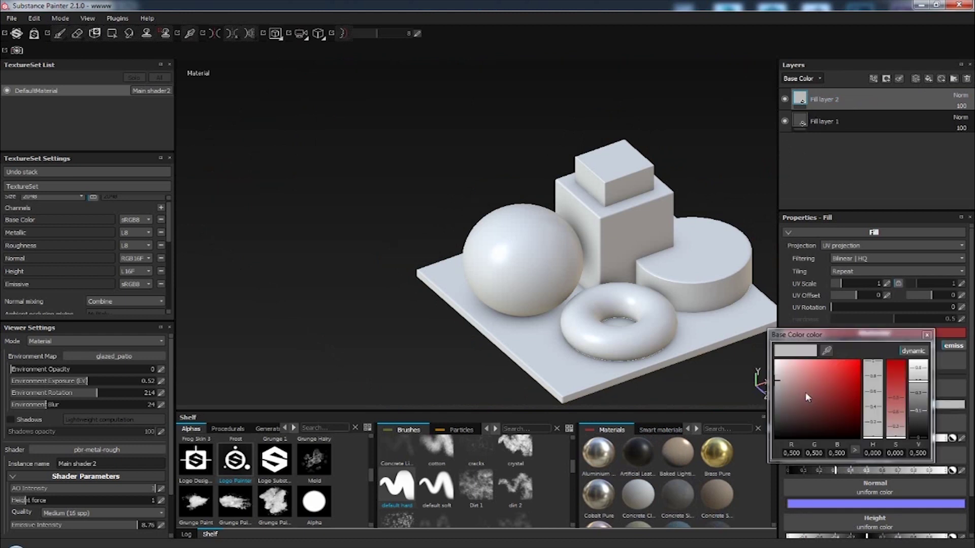
click(833, 379)
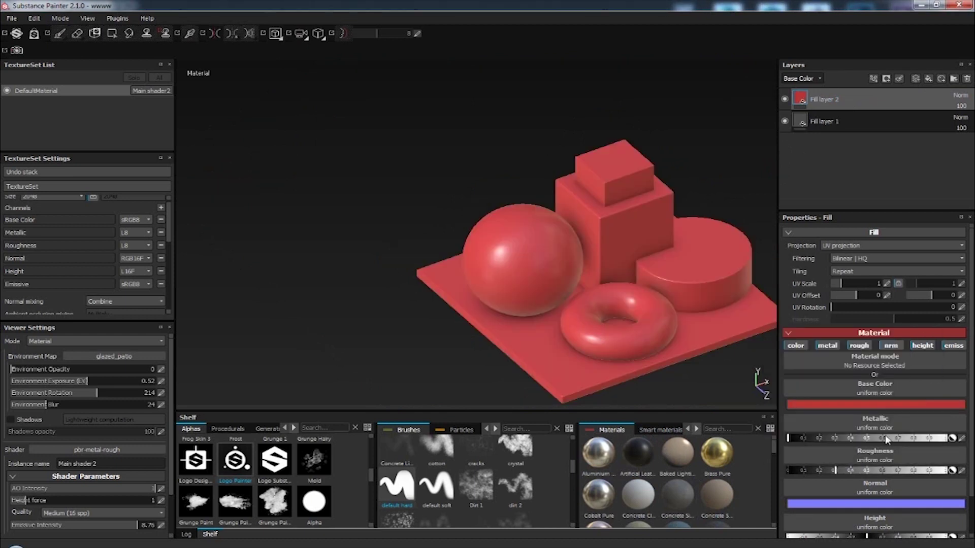
Push Metallic near maximum and raise Roughness to soften the red layer's sheen.
drag(885, 438, 947, 437)
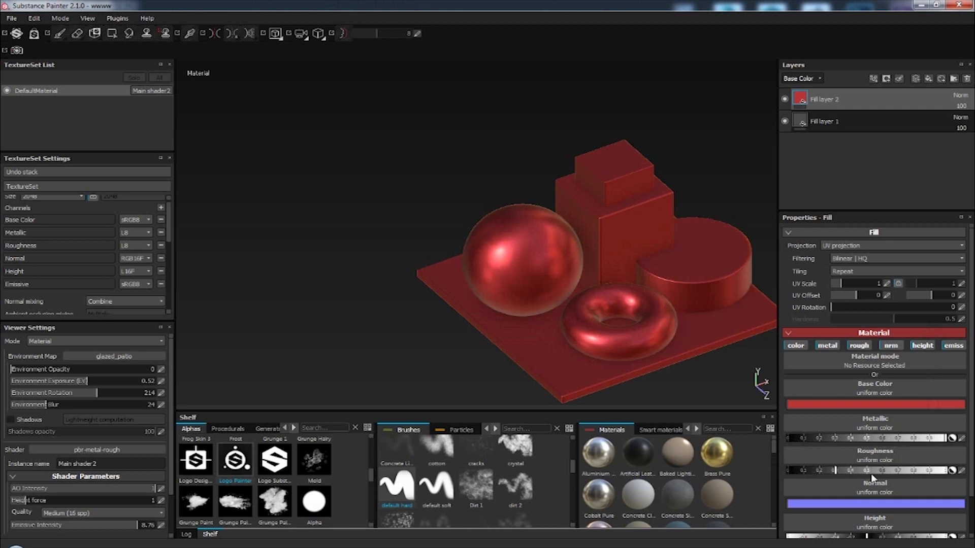
mouse_move(835, 470)
mouse_down()
mouse_move(868, 471)
mouse_move(856, 471)
mouse_up()
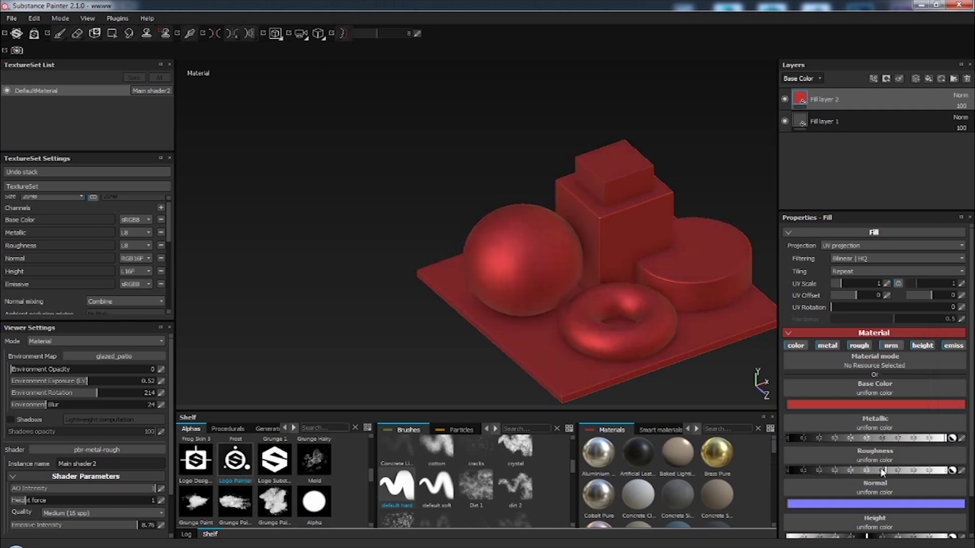
scroll(860, 503, down, 1)
scroll(860, 507, down, 1)
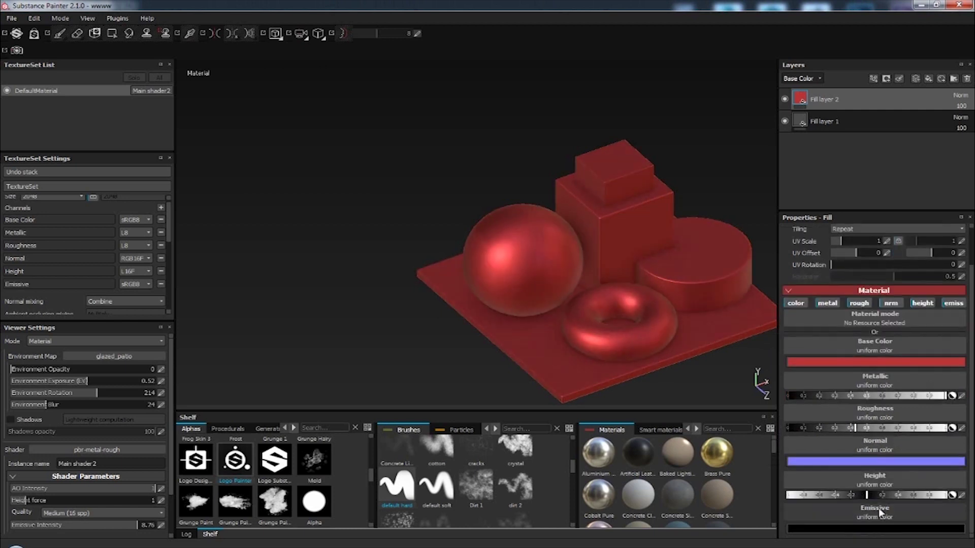
mouse_move(663, 294)
alt+mouse_down()
mouse_move(702, 279)
mouse_move(614, 265)
mouse_move(566, 290)
alt+mouse_up()
scroll(566, 290, up, 3)
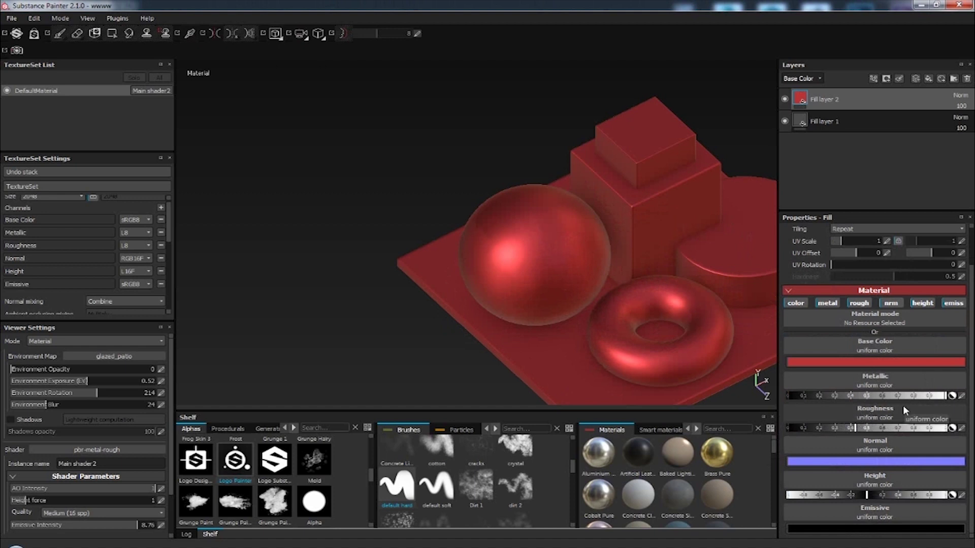
mouse_move(576, 326)
alt+mouse_down()
mouse_move(639, 288)
mouse_move(570, 218)
alt+mouse_up()
mouse_move(642, 300)
alt+mouse_down()
mouse_move(635, 318)
mouse_move(584, 319)
mouse_move(631, 311)
alt+mouse_up()
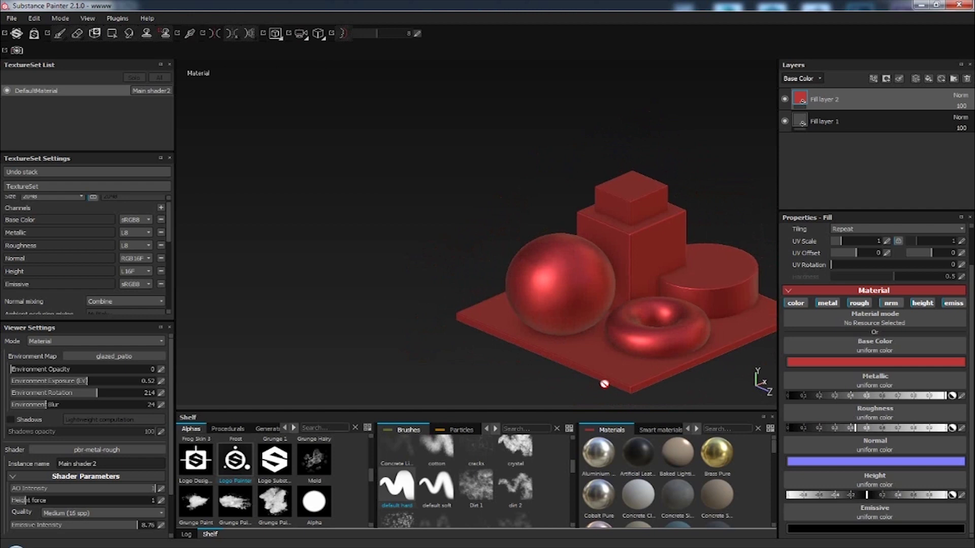
Open the Smart materials library and scroll down to Steel Painted.
click(662, 430)
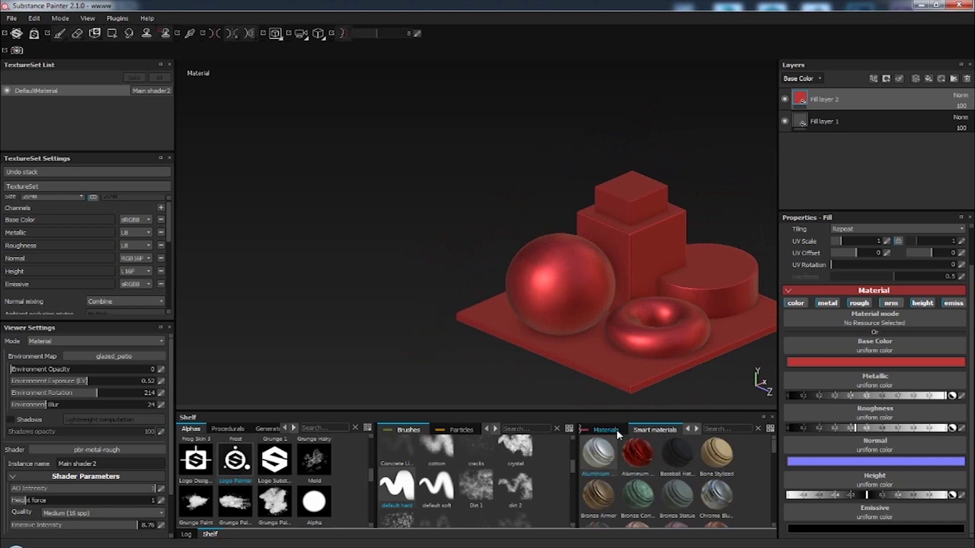
scroll(773, 447, down, 2)
scroll(772, 447, down, 2)
scroll(774, 449, down, 2)
scroll(775, 450, down, 2)
scroll(774, 452, up, 6)
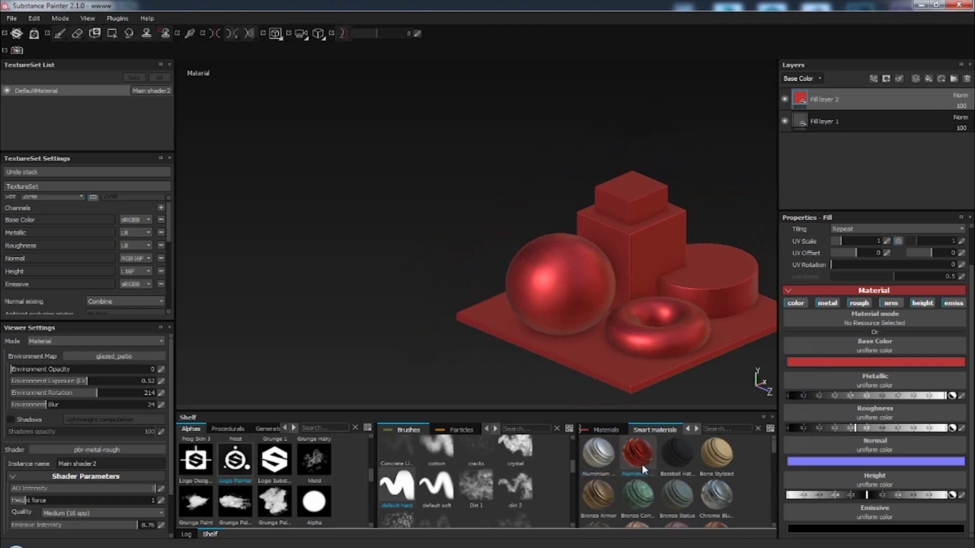
scroll(731, 469, down, 3)
scroll(727, 472, down, 1)
scroll(726, 472, down, 1)
scroll(721, 471, down, 2)
scroll(711, 473, down, 1)
Add the Steel Painted smart material to the top of the layer stack and recentre the scene.
mouse_move(598, 513)
mouse_down()
mouse_move(836, 81)
mouse_move(847, 91)
mouse_up()
scroll(670, 305, up, 1)
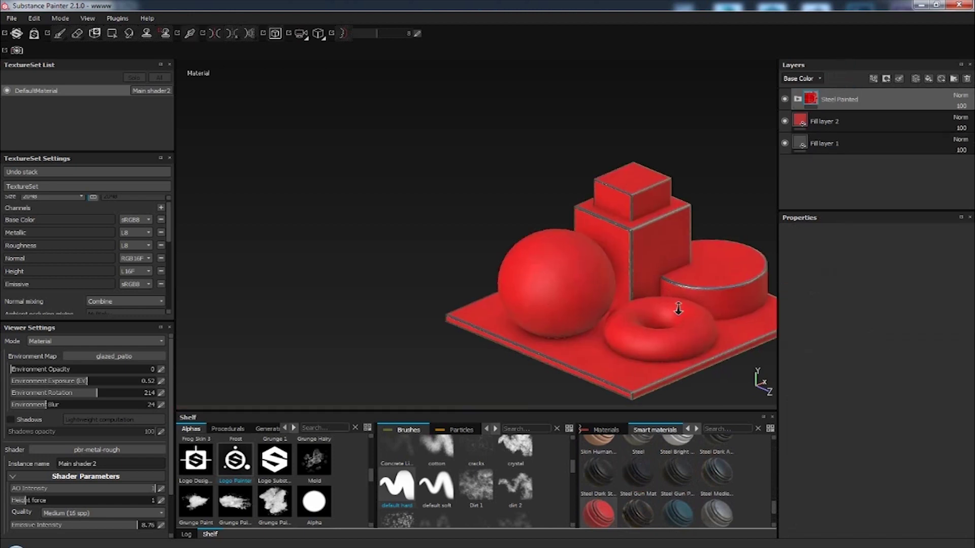
scroll(655, 307, up, 1)
scroll(674, 327, up, 2)
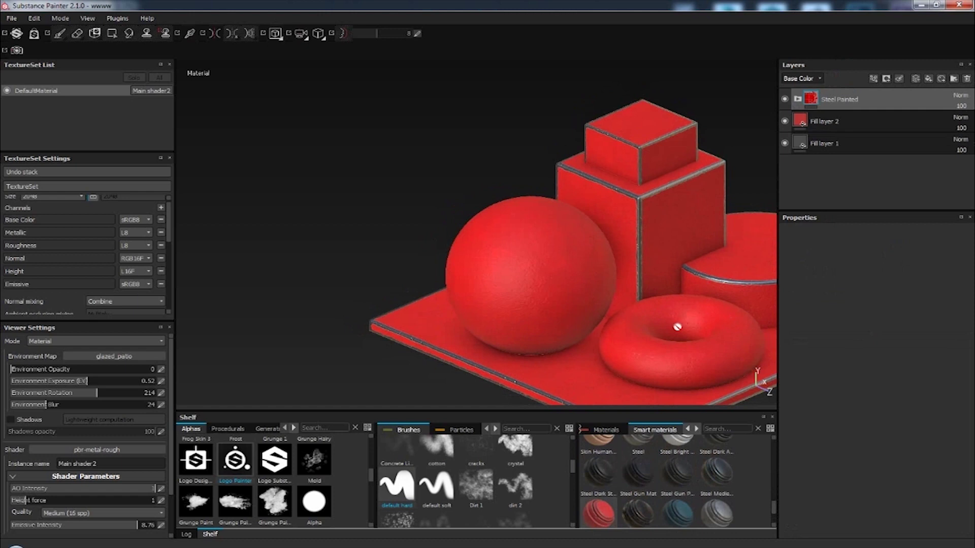
middle_drag(676, 327, 540, 317)
scroll(409, 283, down, 2)
middle_drag(435, 283, 541, 329)
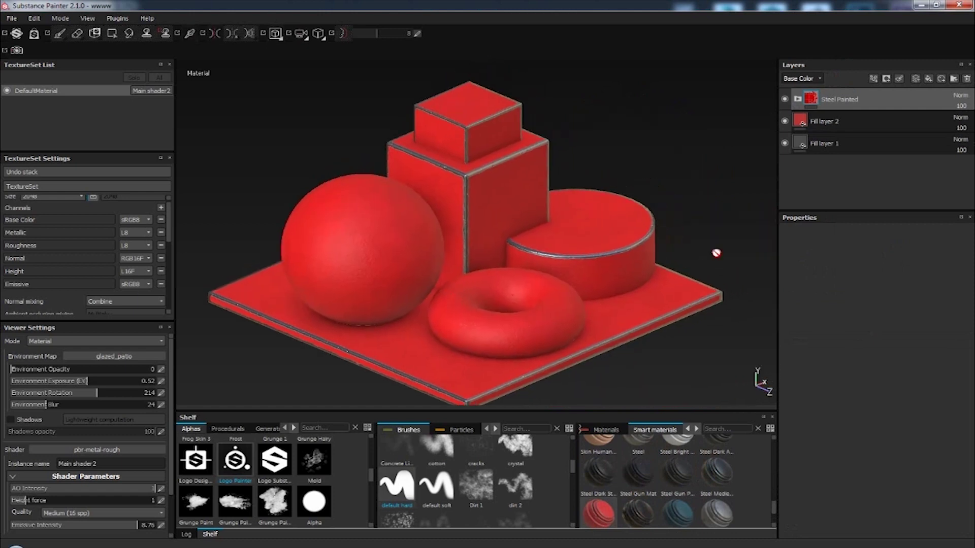
Expand the Steel Painted group and inspect Fill layer 2's settings.
click(798, 100)
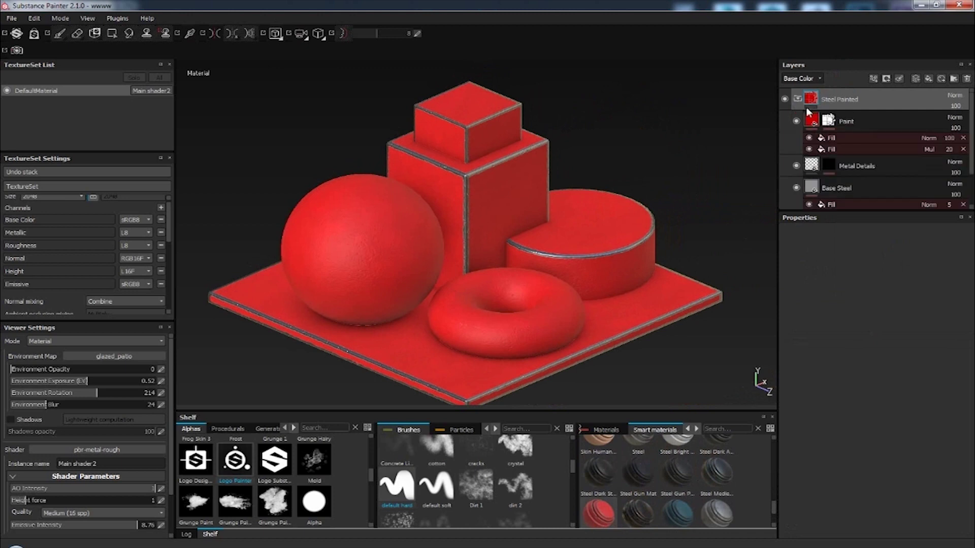
scroll(823, 173, down, 2)
click(826, 177)
scroll(832, 175, up, 2)
scroll(834, 172, down, 2)
click(815, 177)
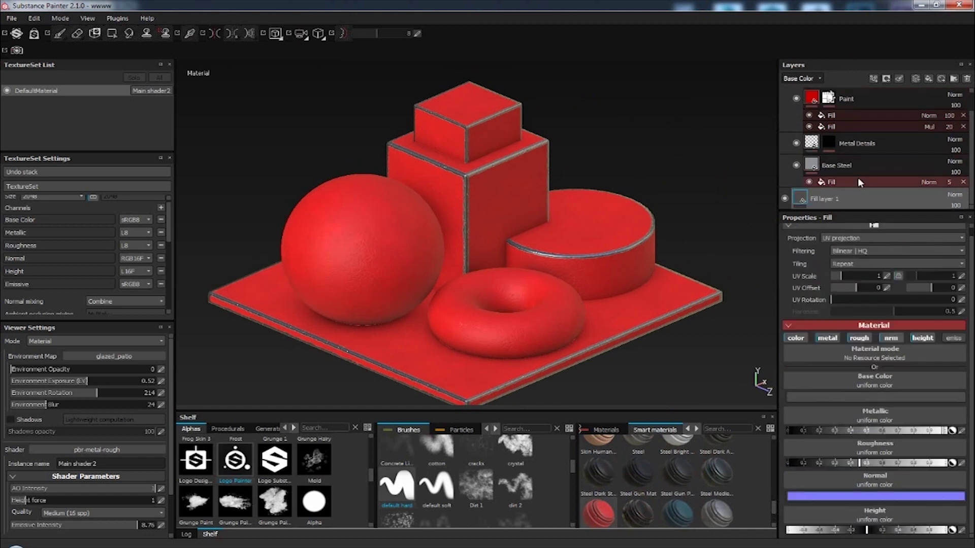
scroll(858, 177, up, 2)
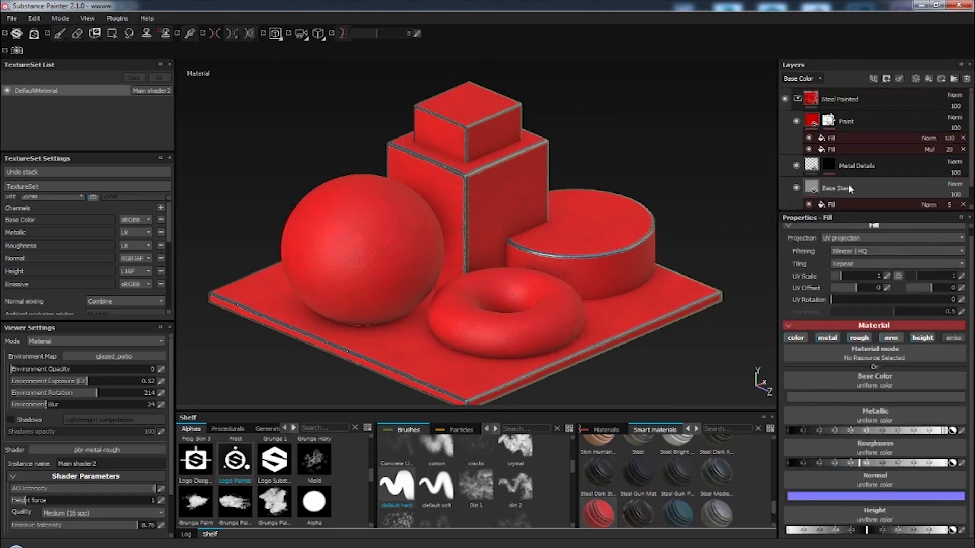
Inspect the Metal Details mask's Blur effect and Dirt 3 fill settings.
click(828, 165)
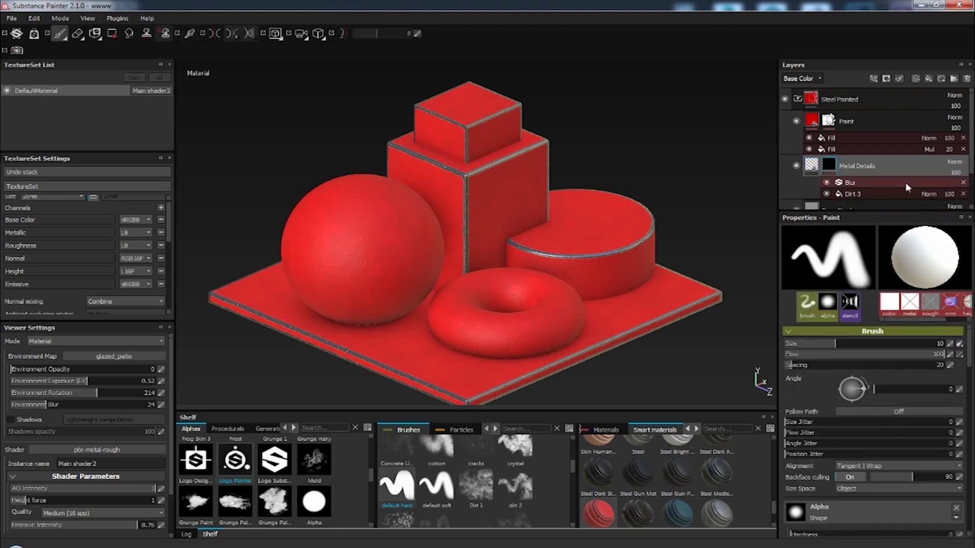
scroll(834, 167, down, 1)
click(856, 151)
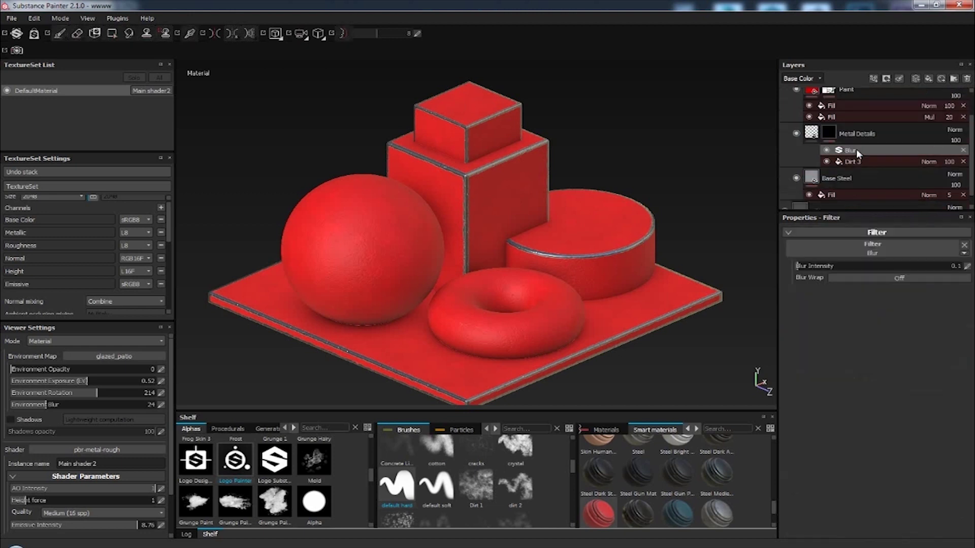
click(863, 161)
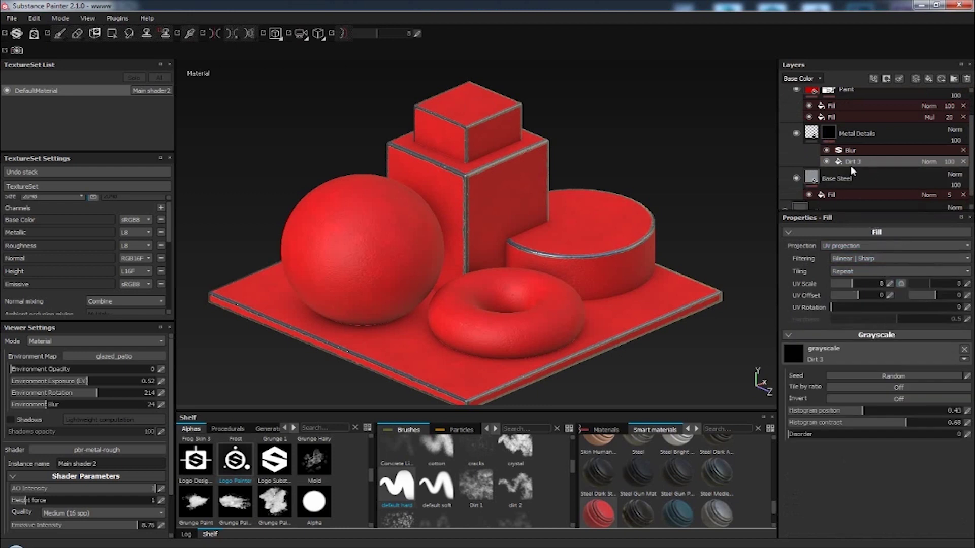
scroll(843, 166, up, 1)
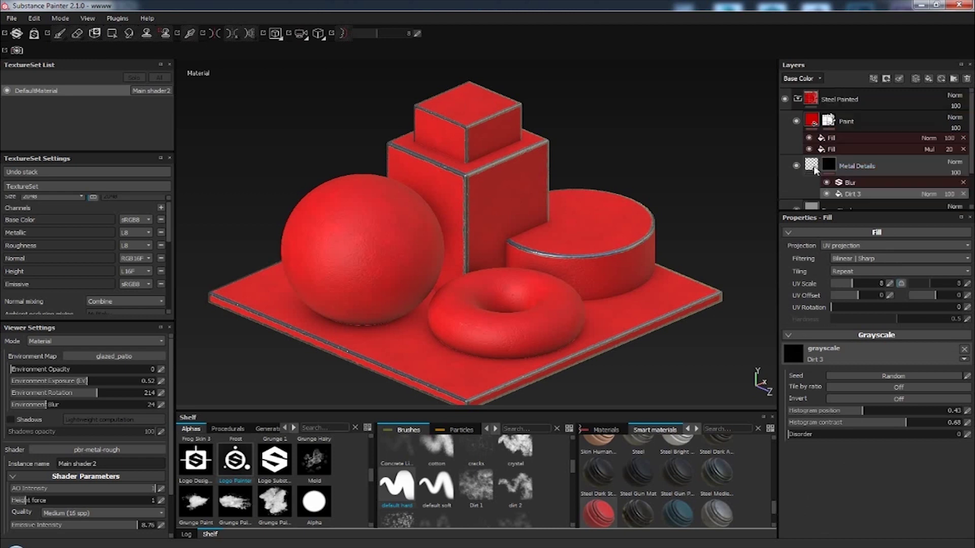
Set Invert to On for the multiplied Dirt 3 height fill under Paint.
click(835, 138)
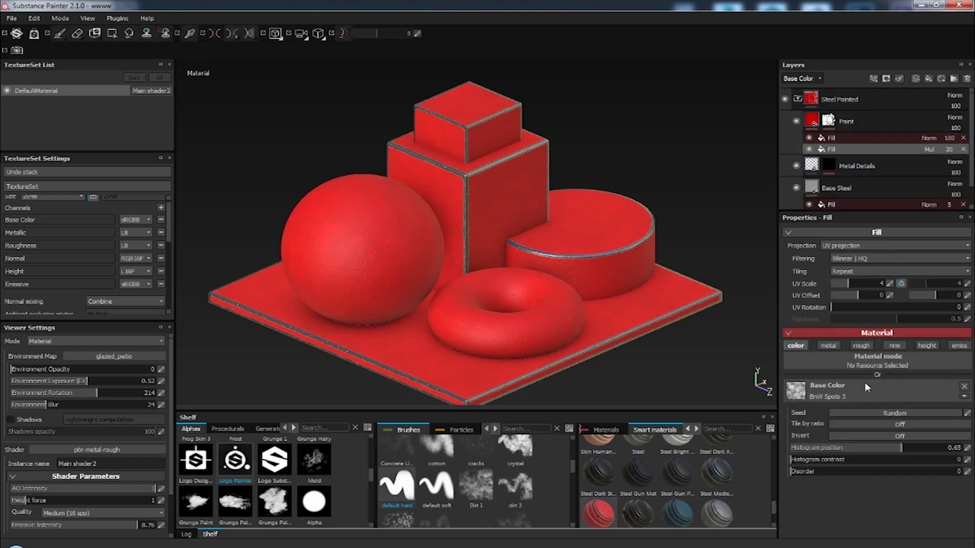
click(844, 148)
click(900, 421)
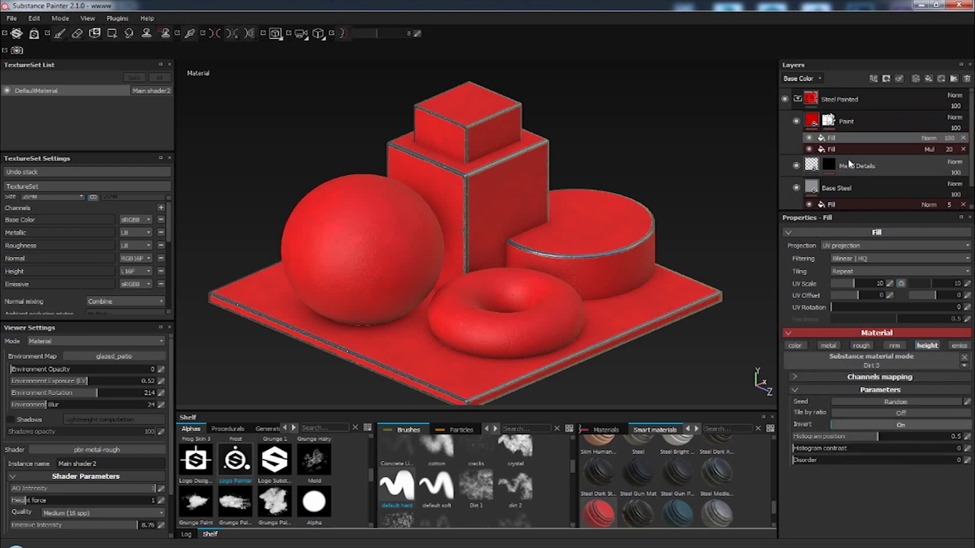
drag(169, 219, 166, 263)
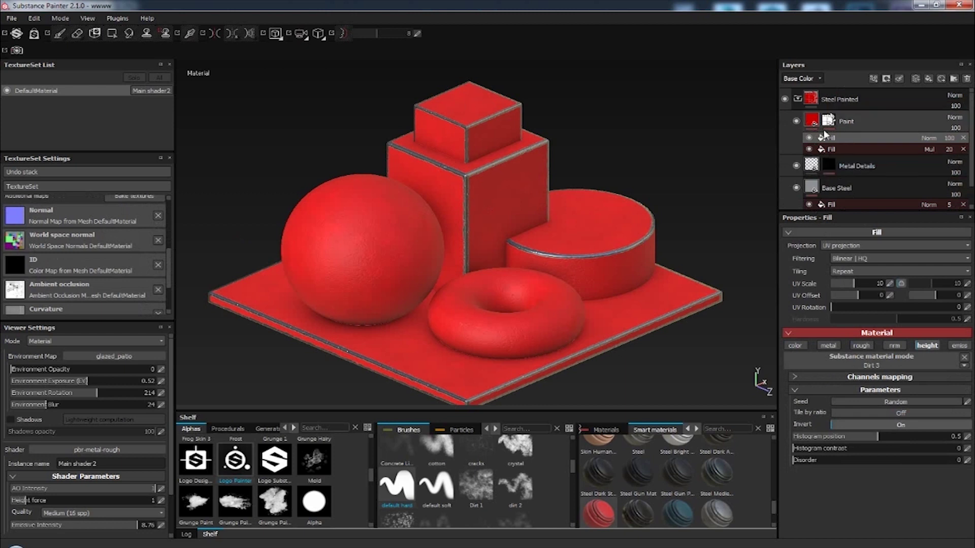
Collapse and select the Steel Painted folder, then inspect the painted primitives from several angles.
click(797, 99)
click(806, 99)
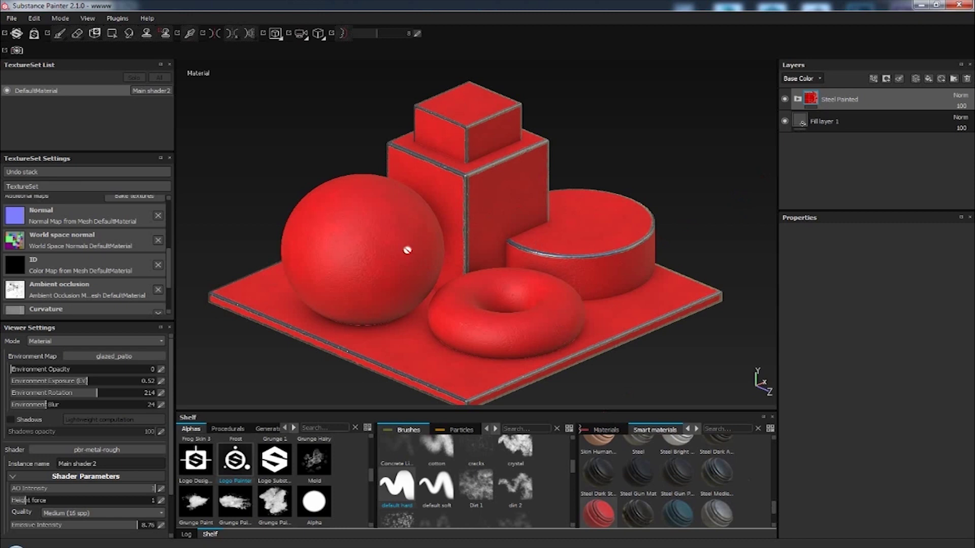
mouse_move(398, 246)
alt+right_down()
mouse_move(637, 295)
mouse_move(452, 270)
alt+right_up()
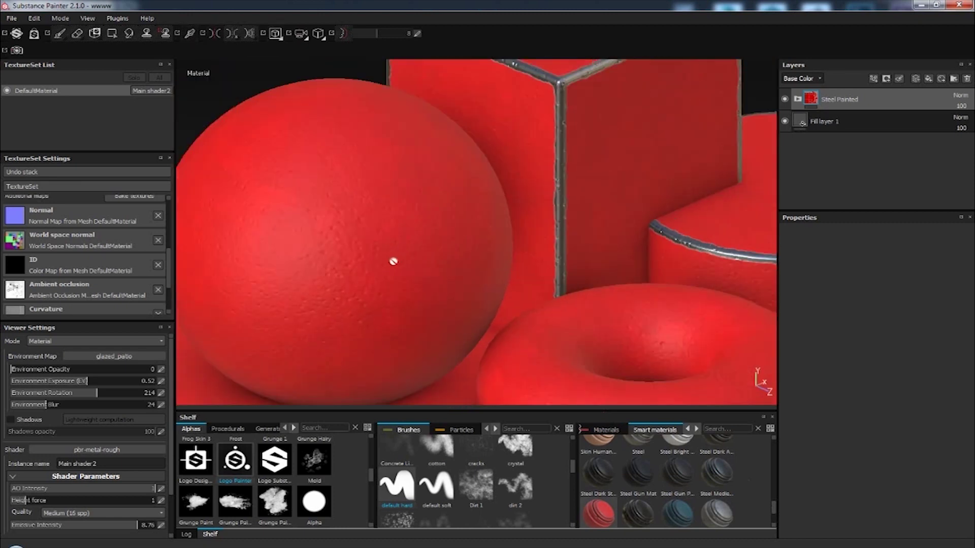
alt+drag(394, 264, 529, 259)
alt+right_drag(568, 118, 668, 282)
mouse_move(668, 283)
alt+mouse_down()
mouse_move(672, 306)
mouse_move(646, 318)
mouse_move(653, 305)
alt+mouse_up()
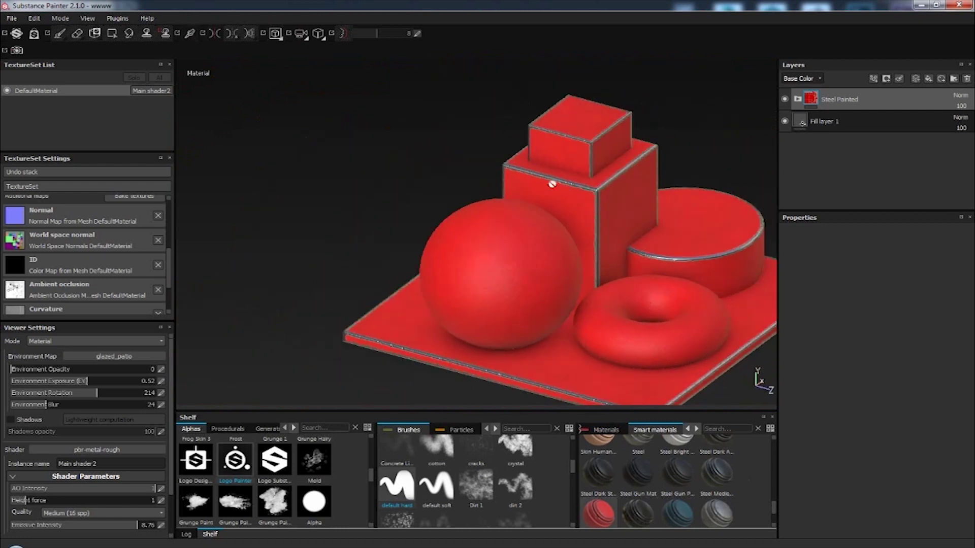
scroll(169, 275, down, 1)
scroll(170, 256, up, 5)
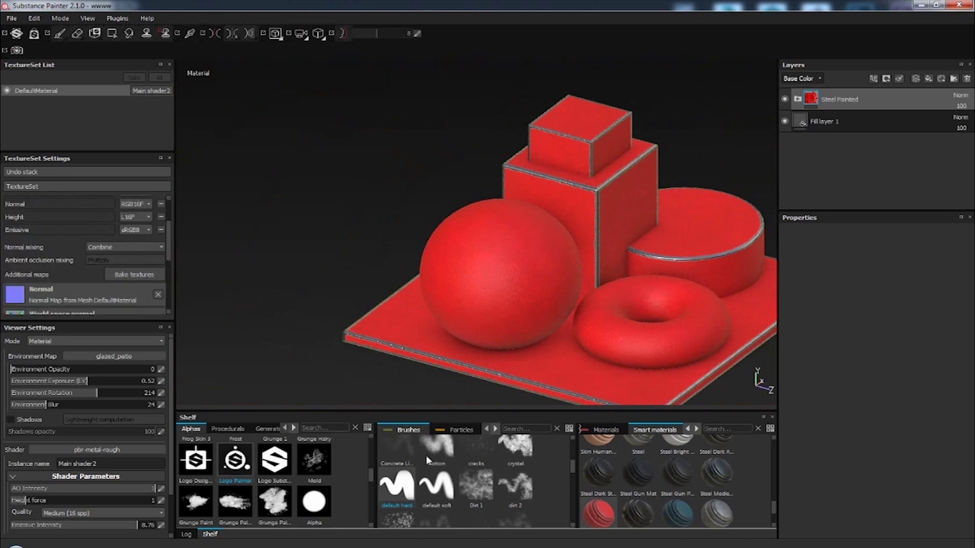
scroll(777, 511, down, 5)
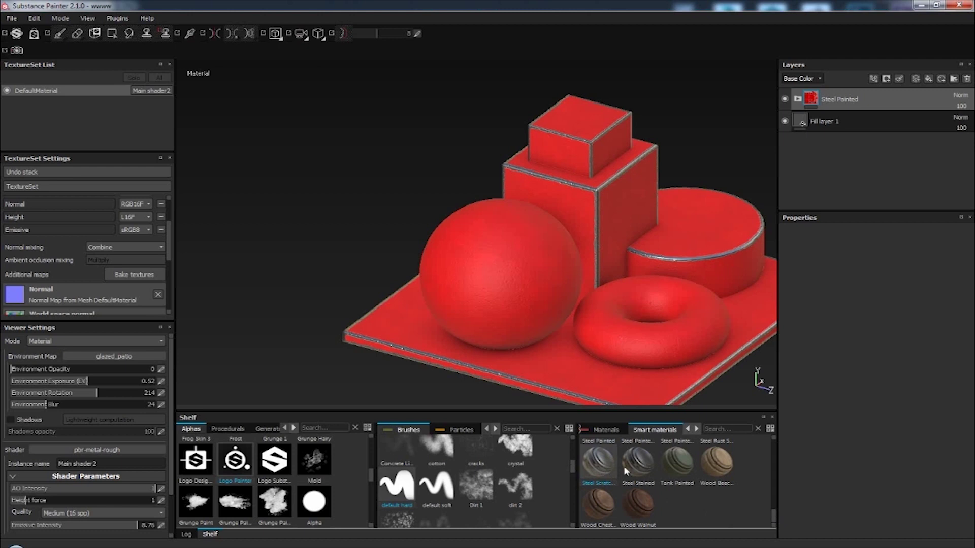
Add the Fabric WOODLAND Dirty smart material as a new layer on the primitives.
scroll(691, 296, up, 3)
alt+drag(692, 296, 635, 317)
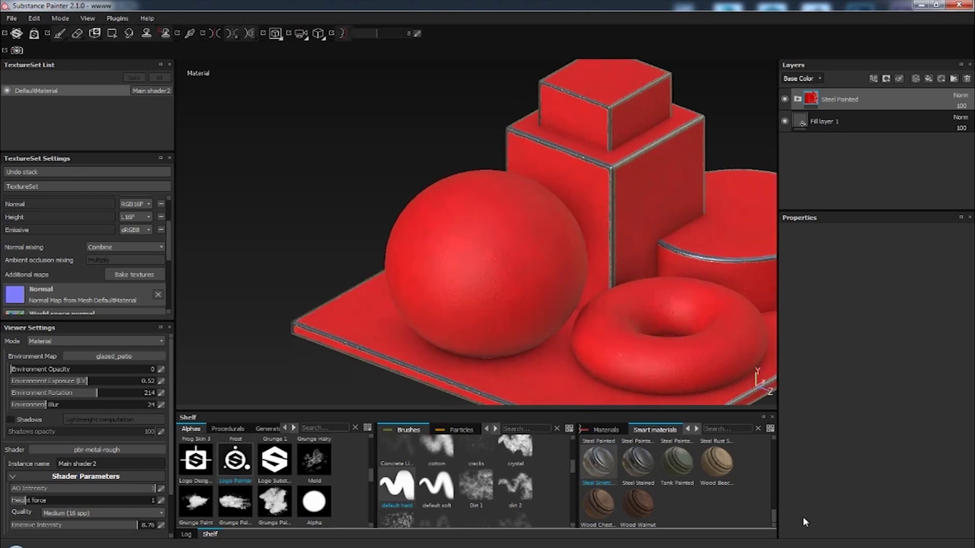
drag(774, 516, 773, 462)
drag(641, 513, 837, 82)
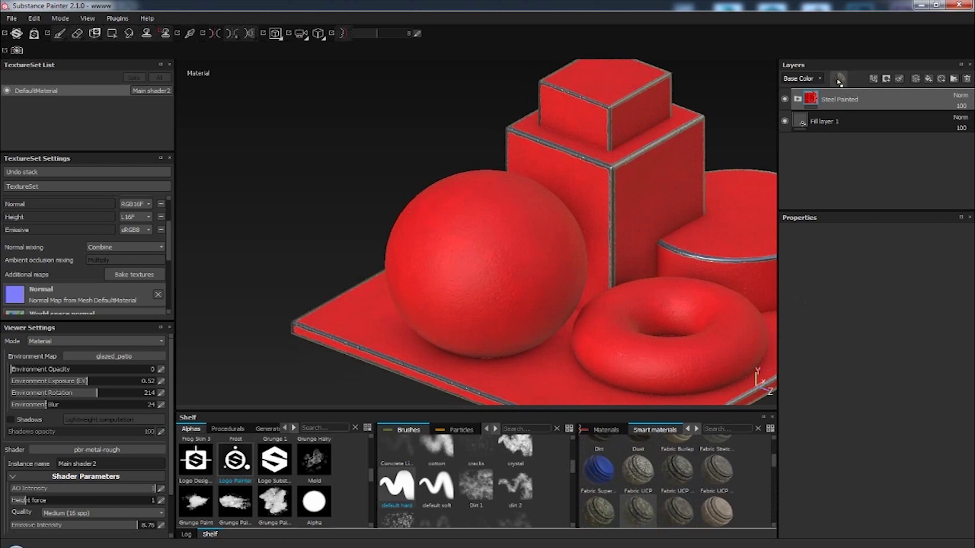
drag(838, 81, 615, 303)
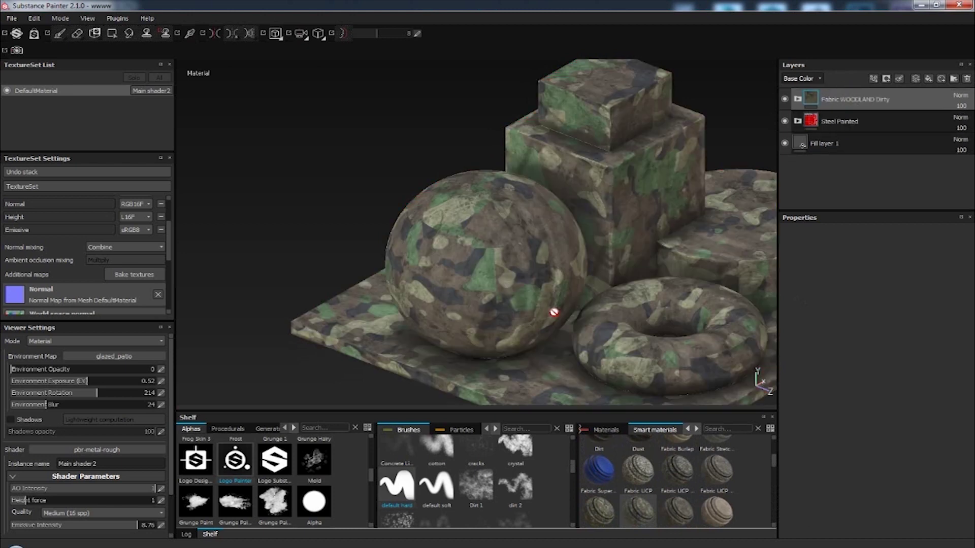
Layer Fabric UCP Dirty on top, collapse its group and select down to Steel Painted.
mouse_move(594, 293)
alt+mouse_down()
mouse_move(496, 328)
mouse_move(506, 299)
mouse_move(514, 340)
mouse_move(665, 297)
alt+mouse_up()
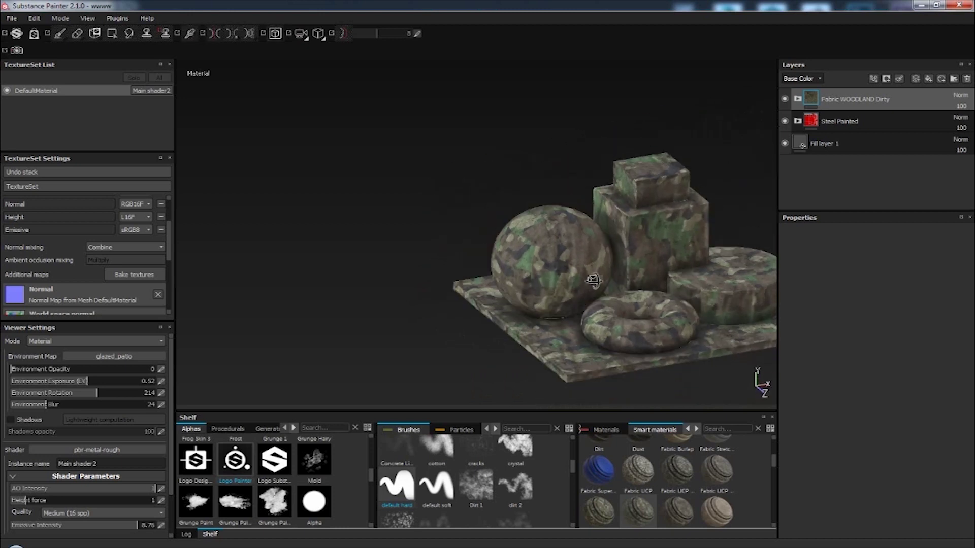
alt+right_drag(665, 297, 585, 300)
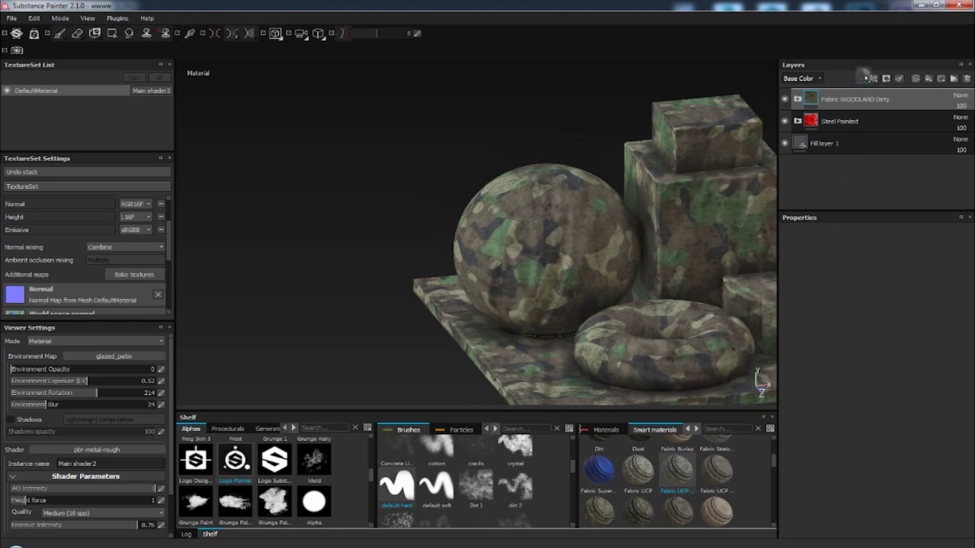
drag(735, 214, 661, 283)
alt+right_drag(663, 282, 701, 285)
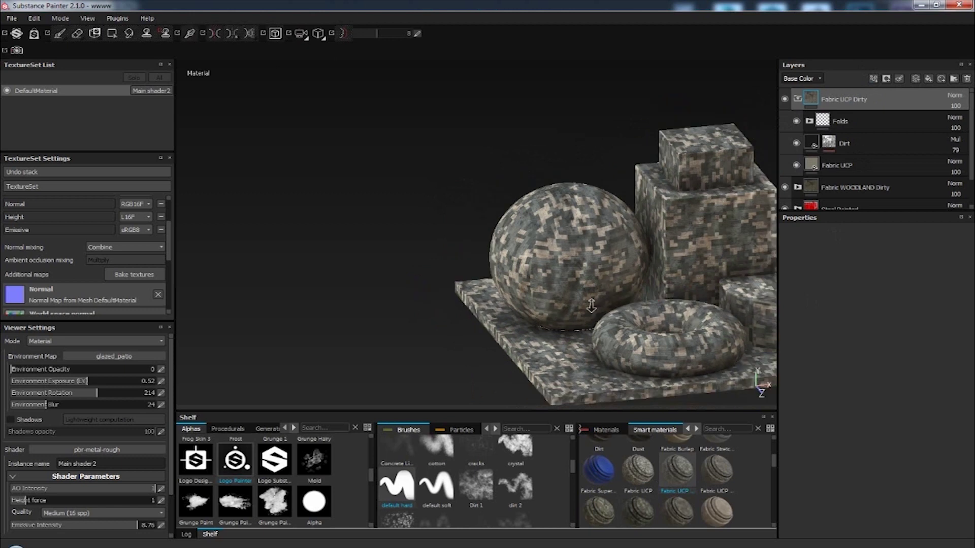
alt+drag(592, 306, 640, 299)
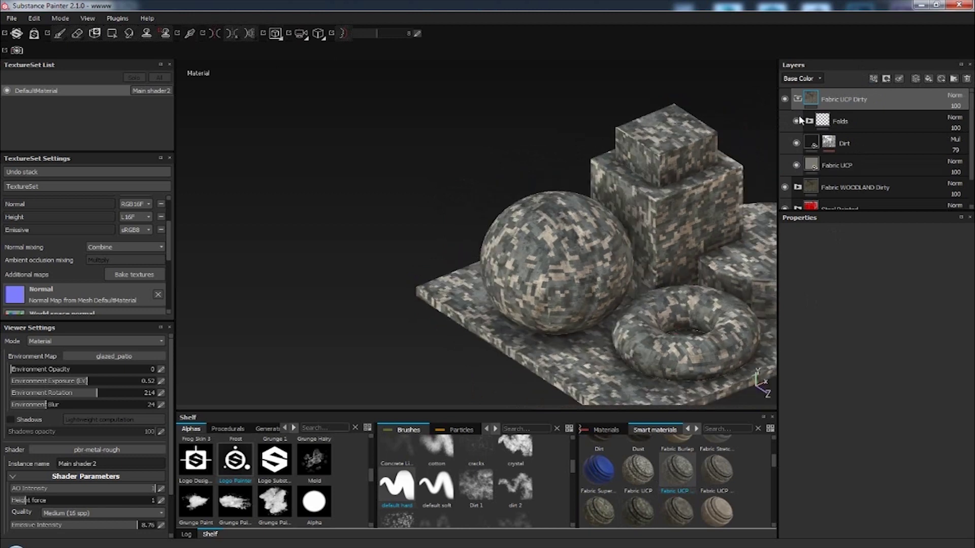
click(798, 100)
click(844, 145)
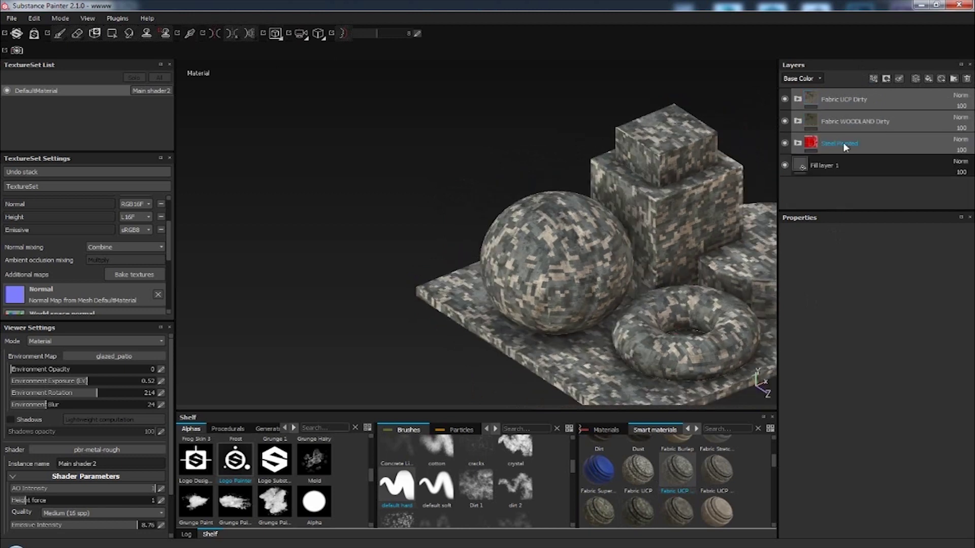
Delete the three material layers, leaving Fill layer 1, and show the Smart masks and Generators shelves.
key(Delete)
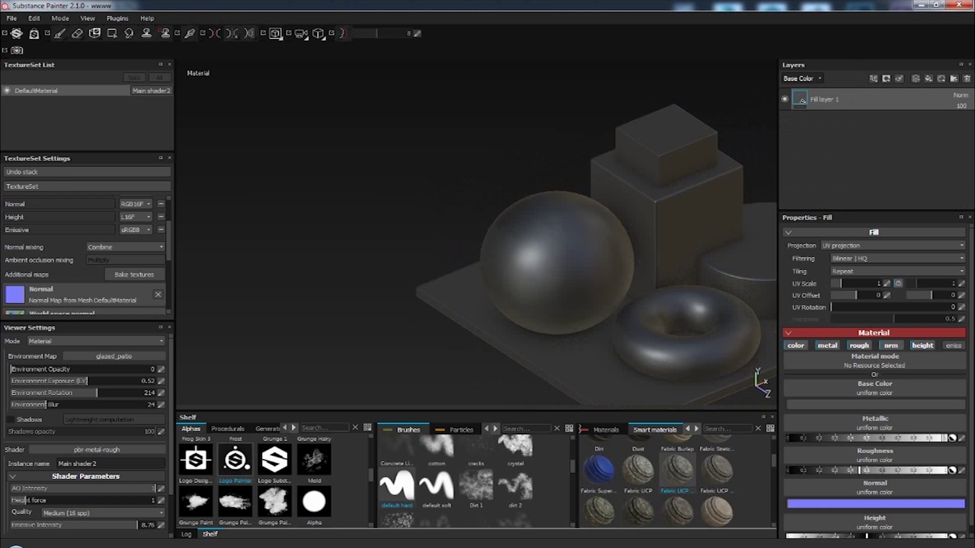
scroll(772, 459, up, 5)
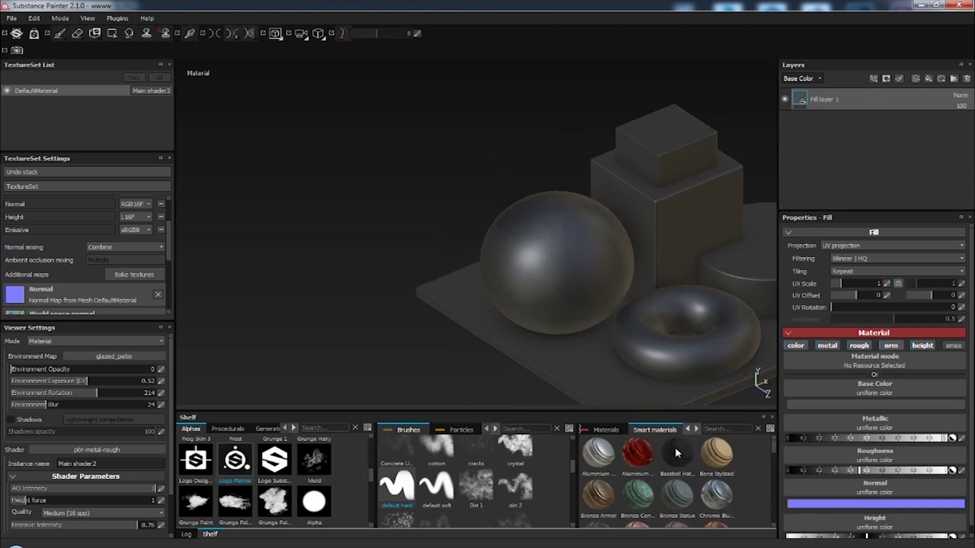
click(696, 429)
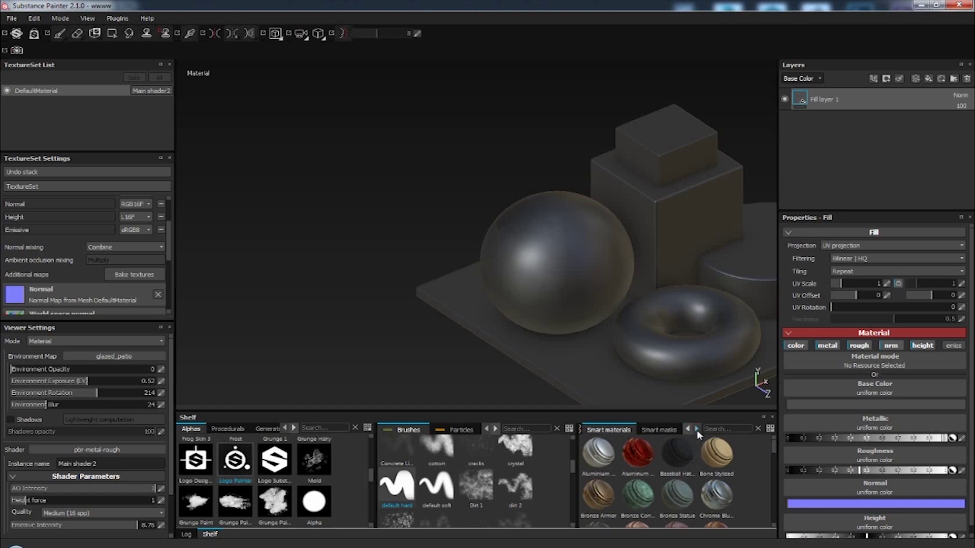
click(659, 430)
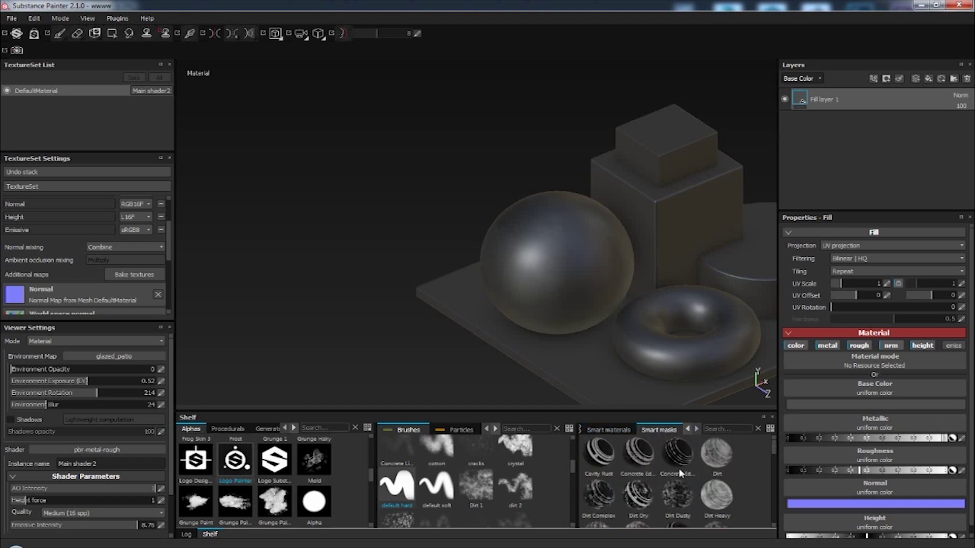
mouse_move(675, 454)
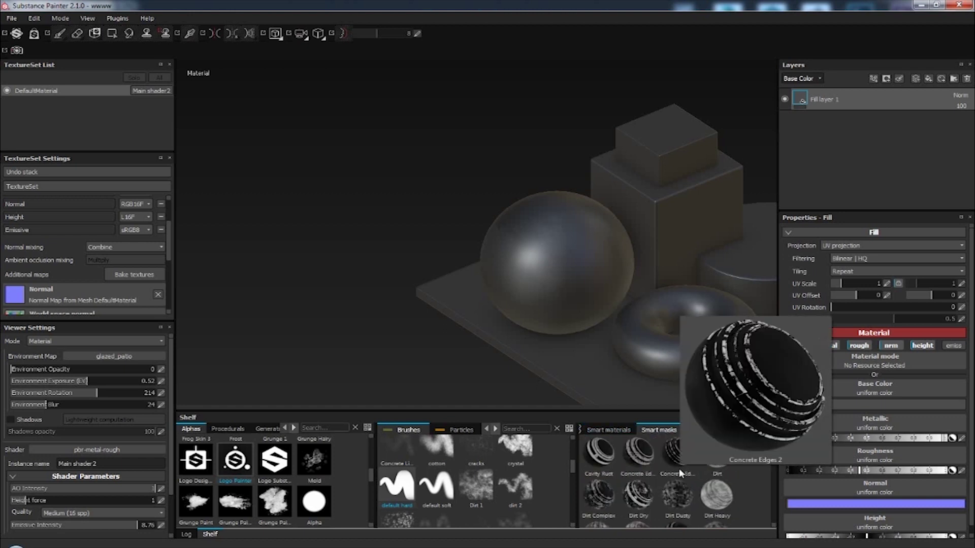
click(257, 429)
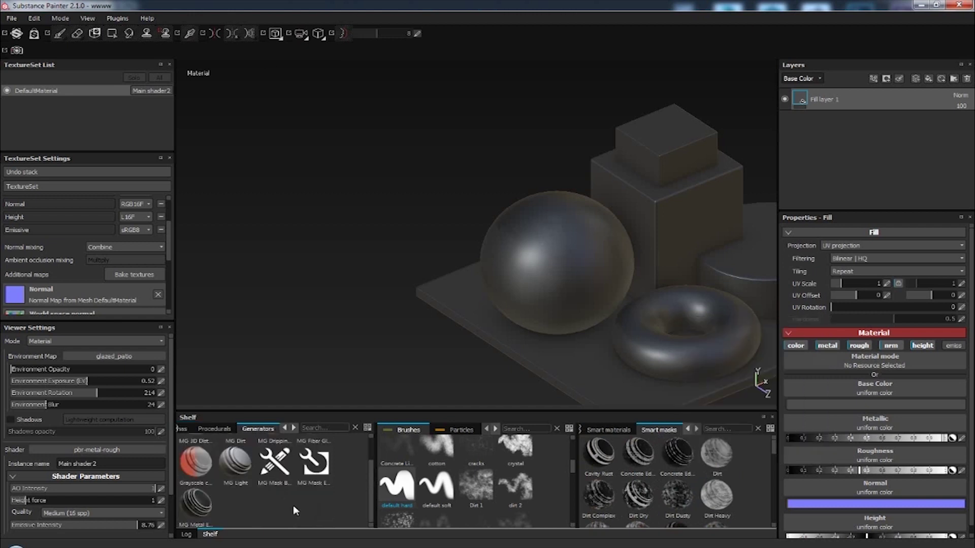
Compare the MG Mask Editor and MG Mask Builder generators in the shelf.
mouse_move(368, 489)
mouse_down()
mouse_move(369, 446)
mouse_move(368, 499)
mouse_up()
click(307, 472)
click(277, 467)
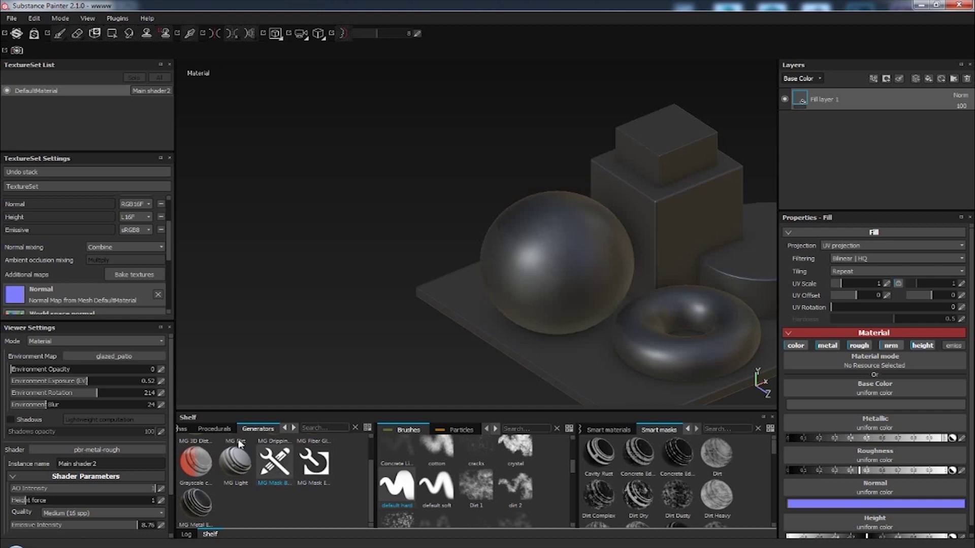
click(323, 476)
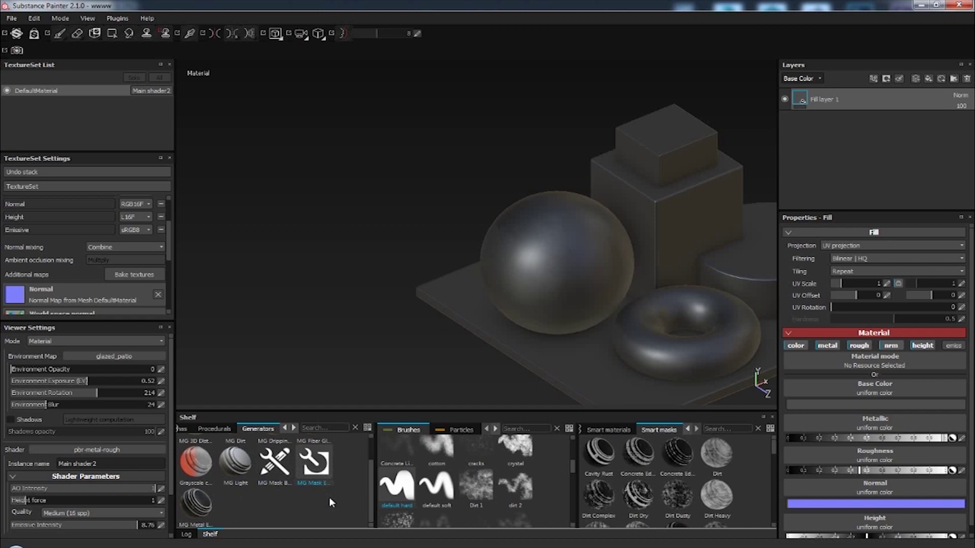
click(273, 462)
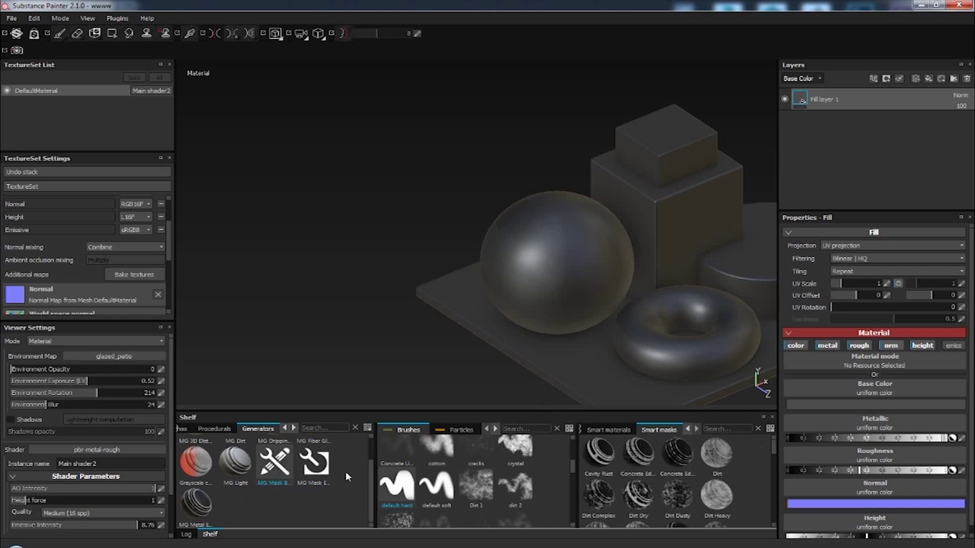
Browse smart masks such as Cavity Rust, then add Fill layer 2 above Fill layer 1.
scroll(371, 471, up, 1)
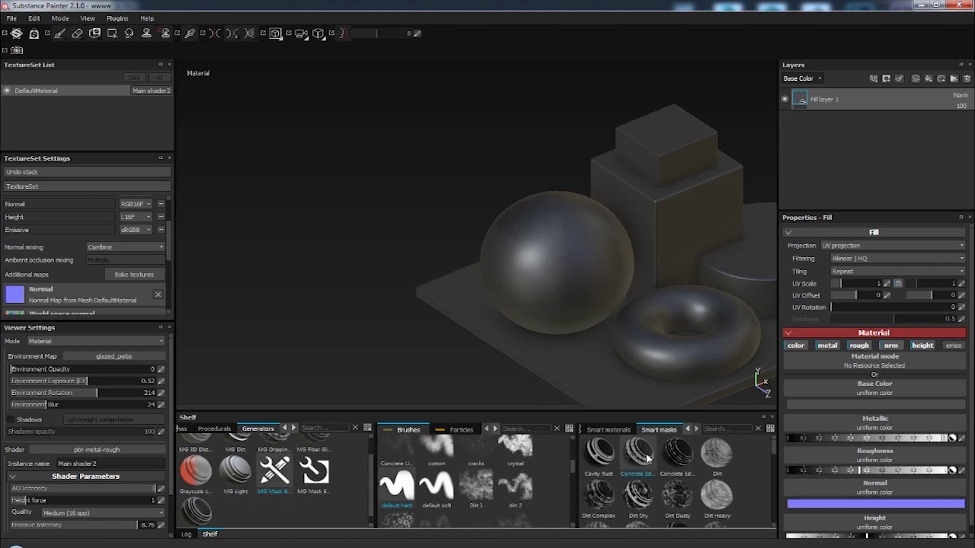
click(604, 459)
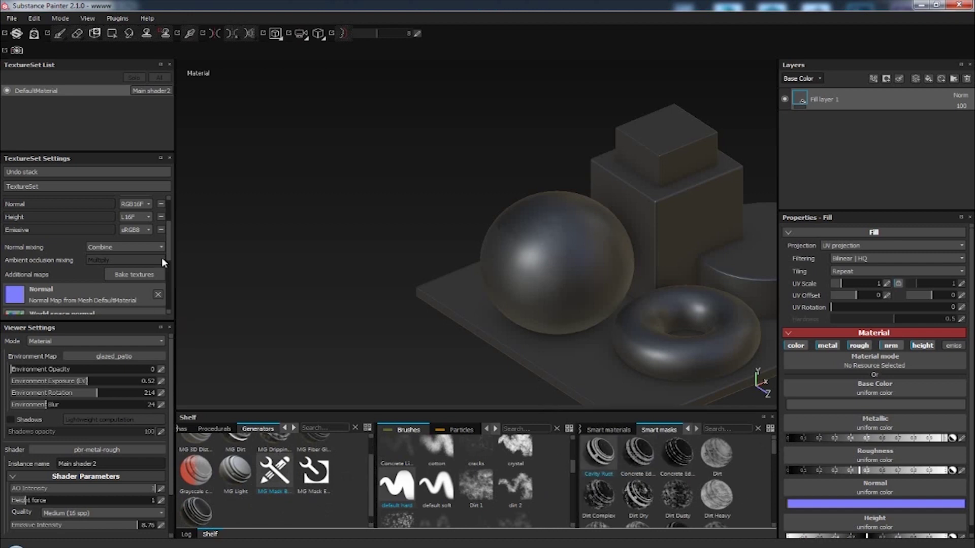
scroll(163, 256, down, 1)
scroll(165, 254, down, 2)
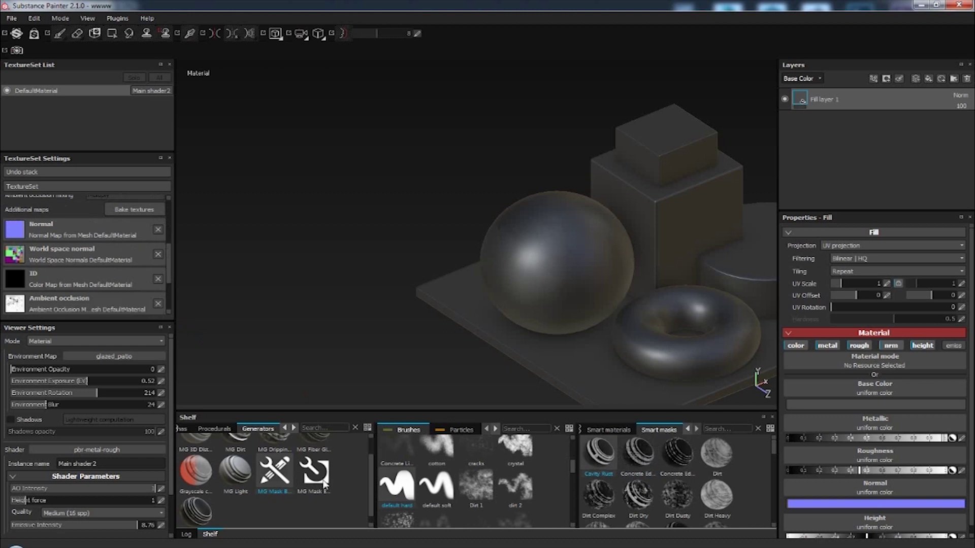
scroll(366, 479, up, 1)
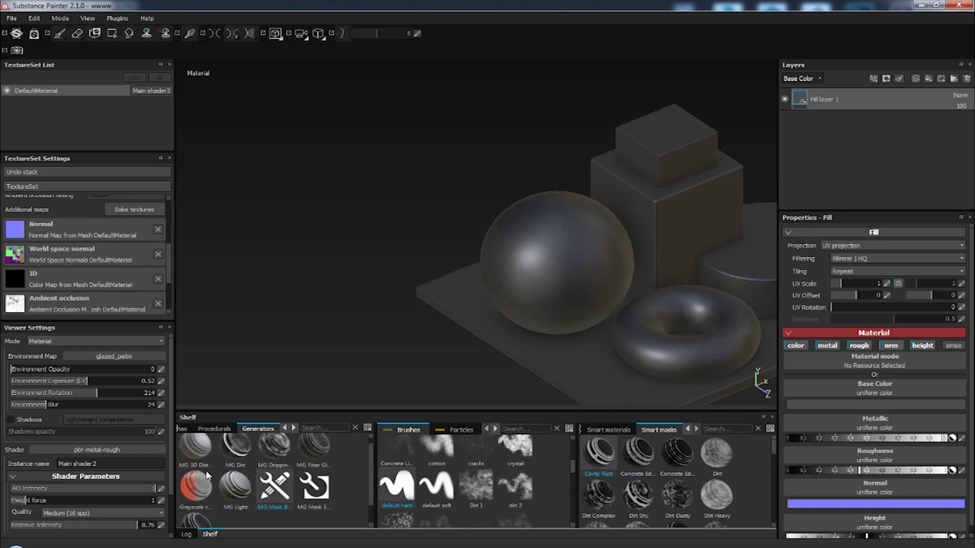
scroll(684, 468, down, 2)
scroll(686, 468, down, 3)
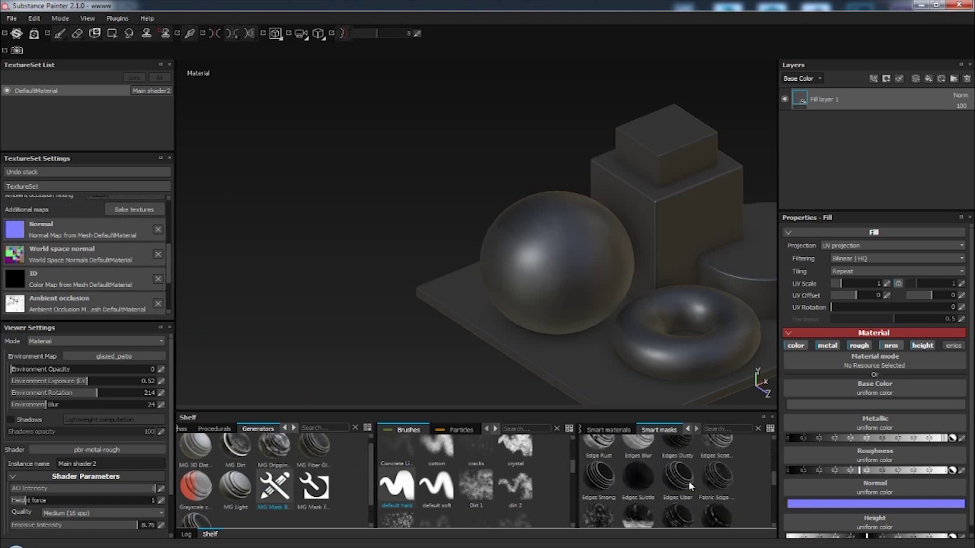
scroll(688, 481, up, 1)
scroll(657, 500, up, 2)
scroll(668, 497, up, 2)
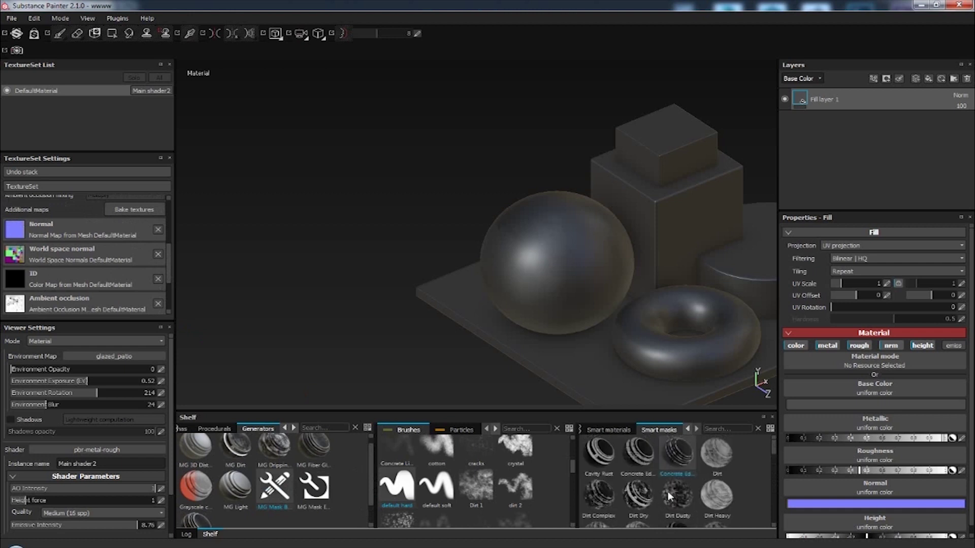
click(926, 82)
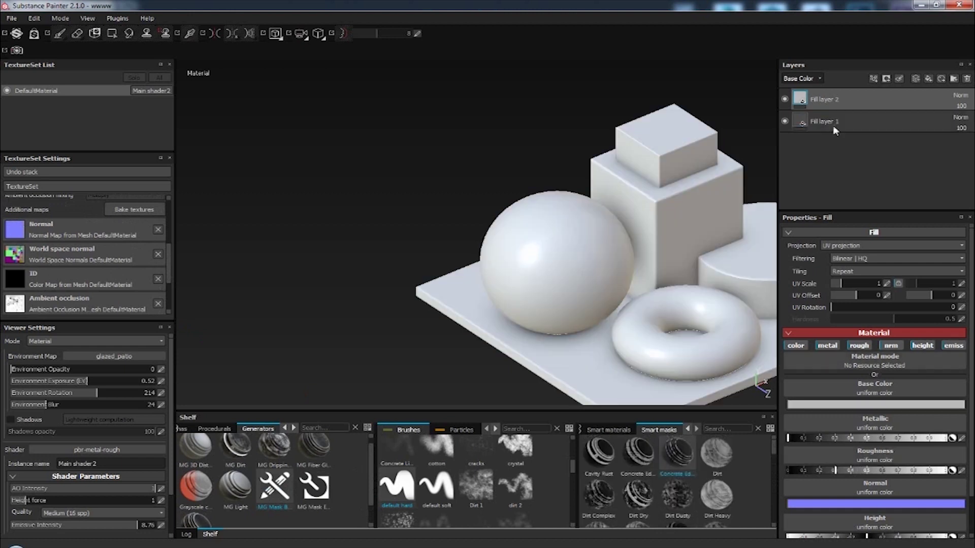
Give Fill layer 2 a black mask, then pick the Edges Strong smart mask after previewing Dirt Dusty.
right_click(807, 97)
click(826, 114)
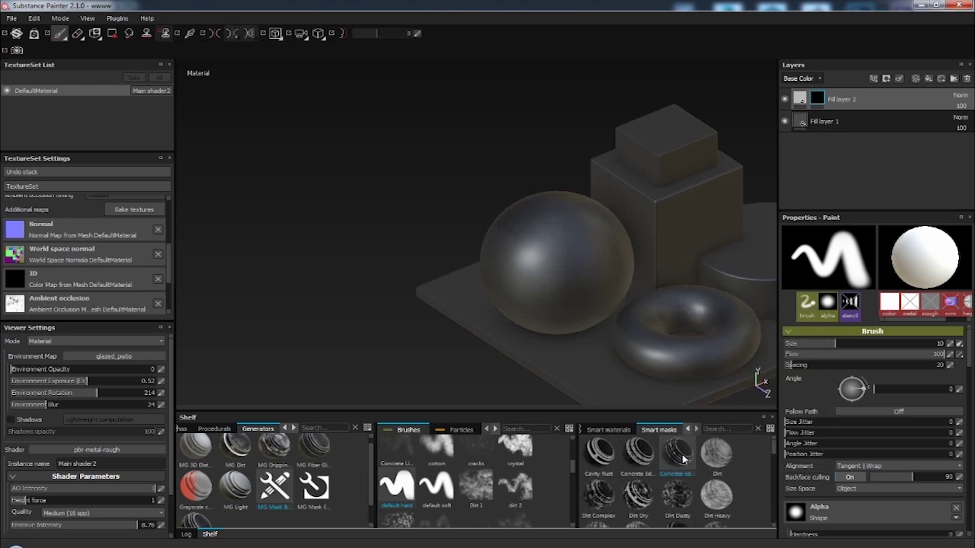
click(678, 493)
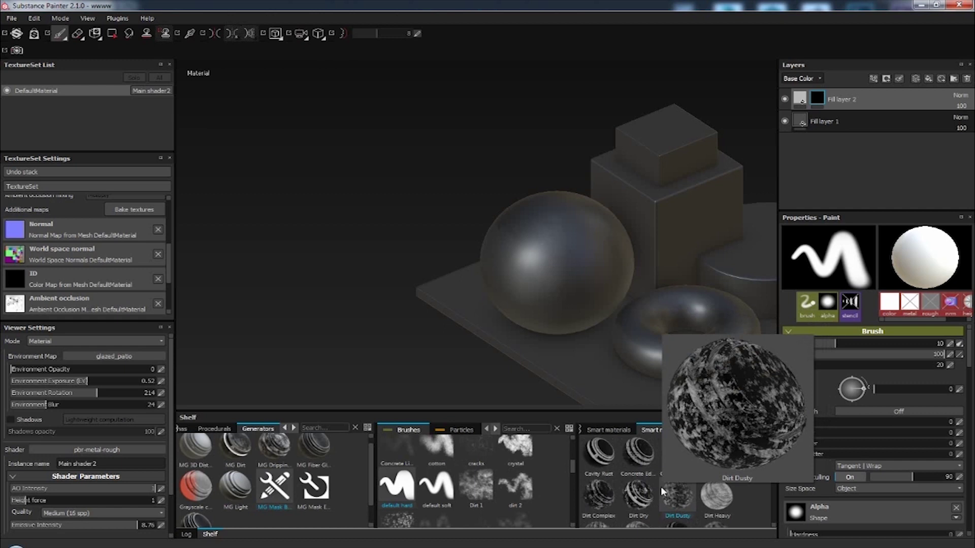
scroll(686, 489, down, 2)
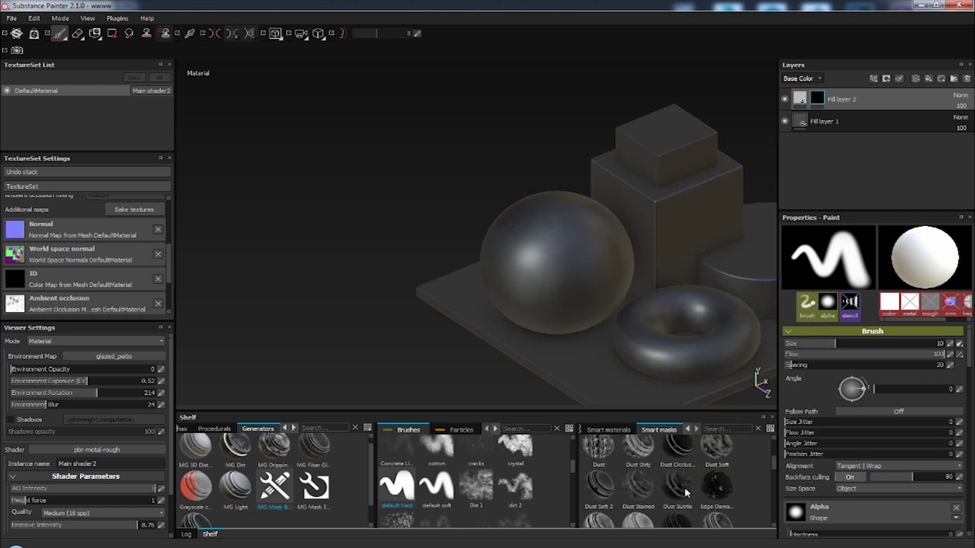
scroll(684, 488, down, 2)
mouse_move(677, 478)
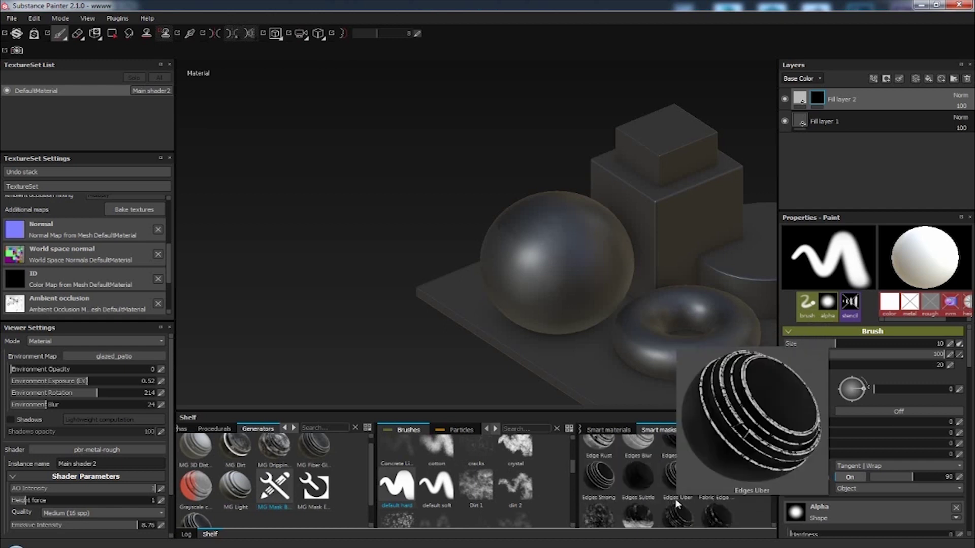
click(607, 488)
Apply Edges Strong to Fill layer 2's mask so edges show white, and view MG Mask Editor settings.
drag(596, 482, 817, 99)
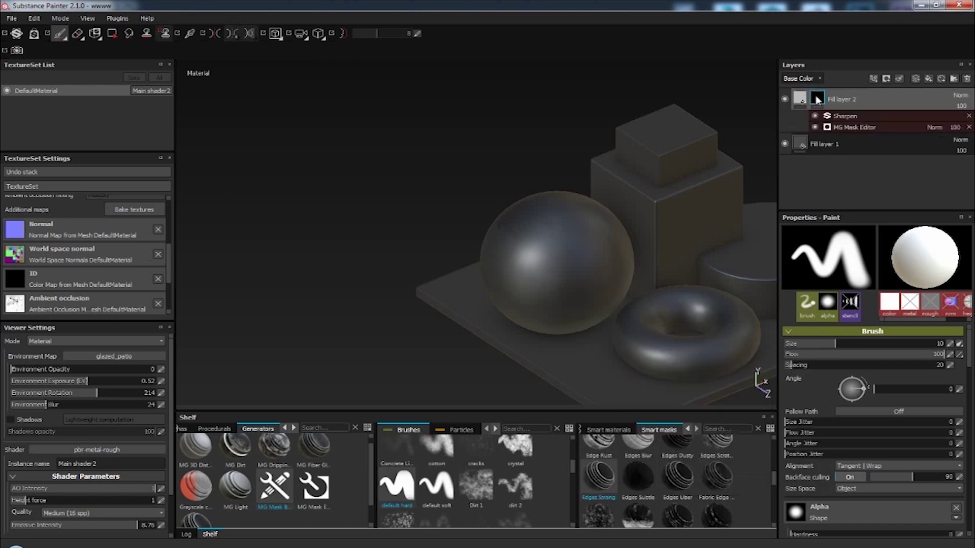
alt+drag(635, 253, 674, 282)
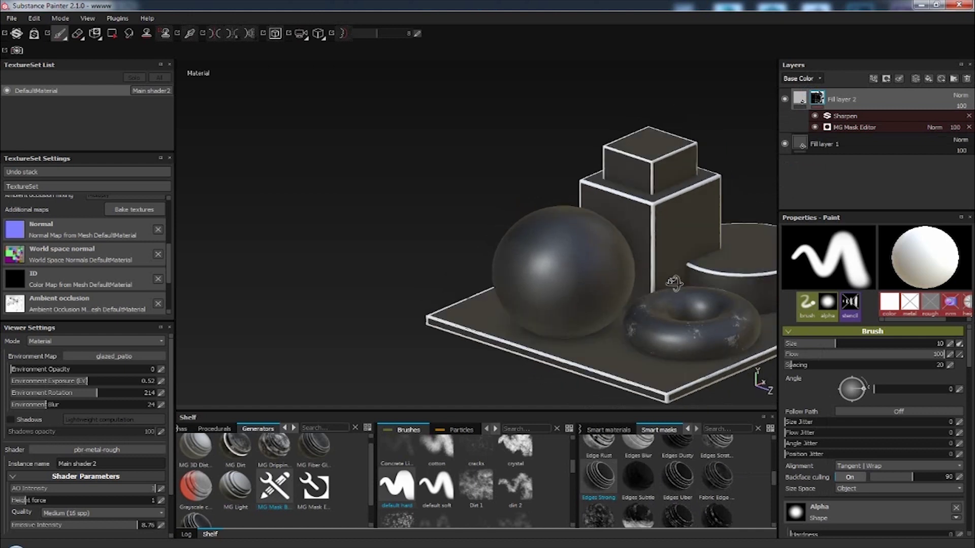
scroll(674, 283, up, 5)
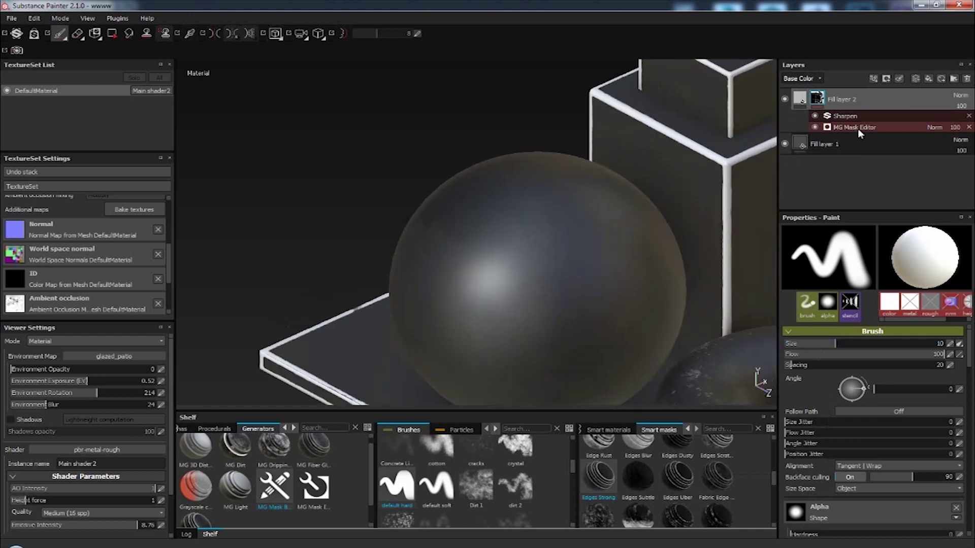
click(842, 128)
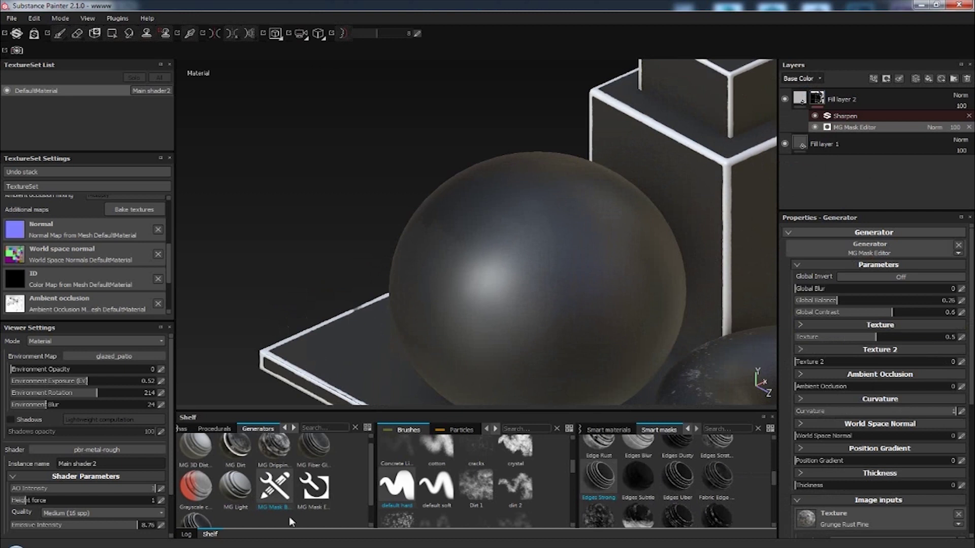
Toggle the Sharpen filter off and back on to compare the edge mask.
click(314, 508)
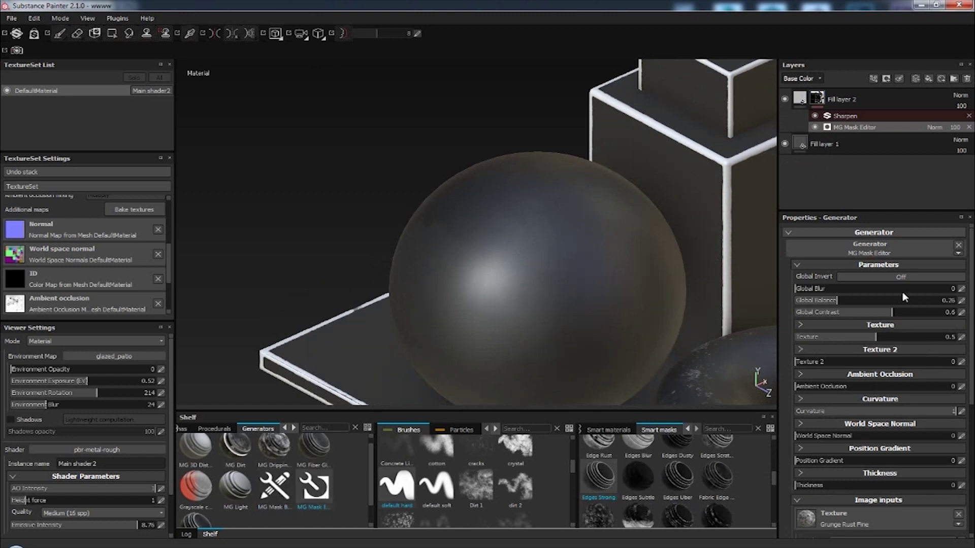
click(845, 116)
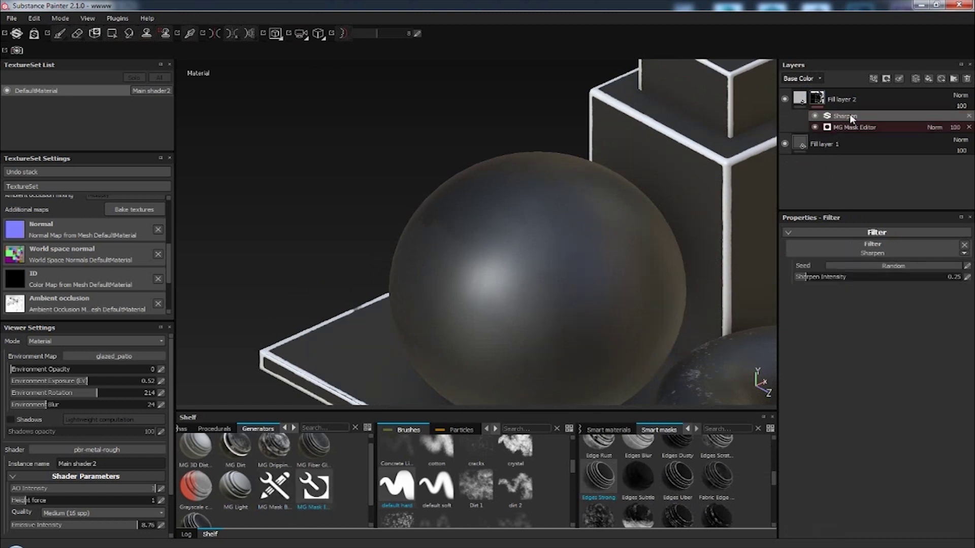
click(815, 117)
scroll(546, 242, up, 1)
scroll(668, 242, up, 3)
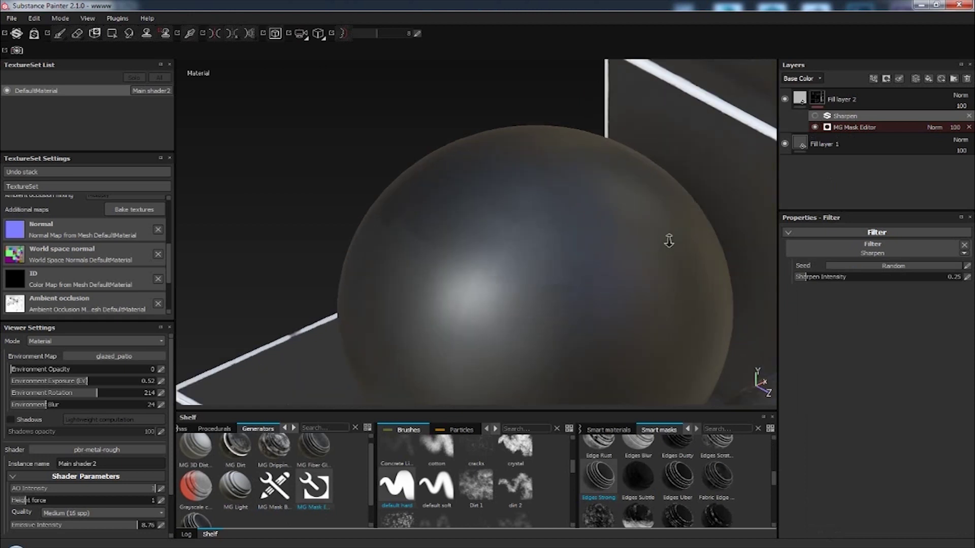
scroll(622, 238, up, 3)
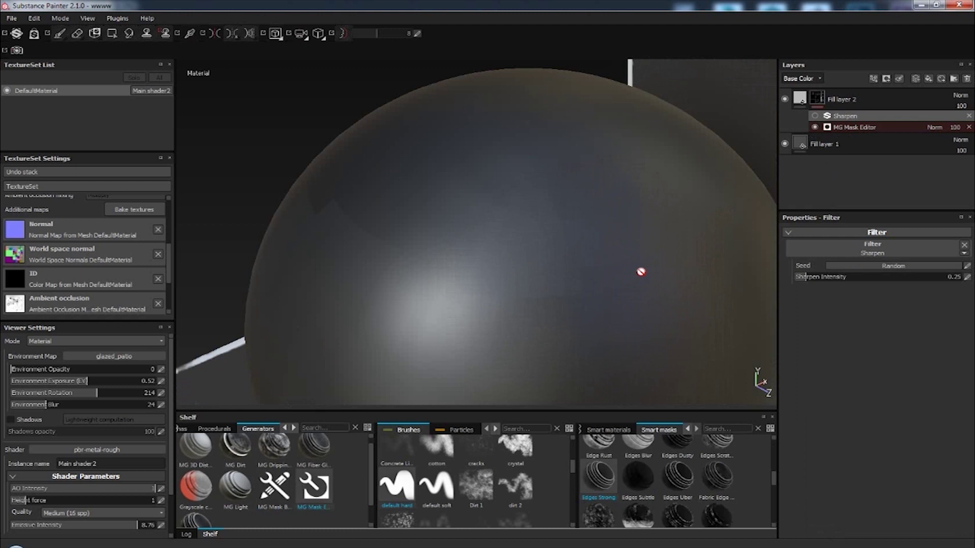
scroll(592, 289, up, 1)
scroll(551, 290, up, 2)
scroll(507, 305, up, 1)
scroll(683, 245, up, 1)
scroll(620, 257, up, 2)
scroll(620, 257, up, 1)
click(814, 116)
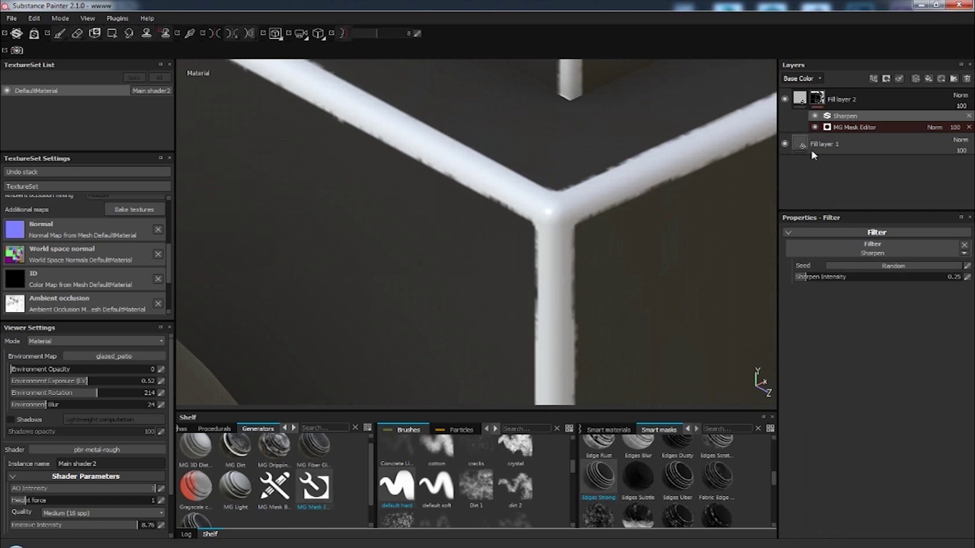
Zoom out and switch between Sharpen and MG Mask Editor settings, ending on MG Mask Editor.
alt+right_drag(637, 242, 742, 304)
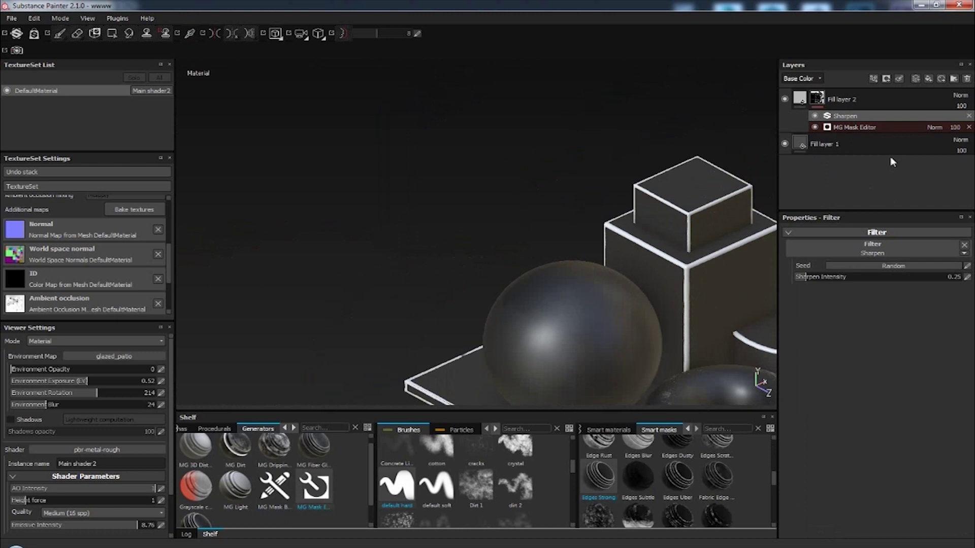
click(864, 131)
click(852, 117)
click(852, 127)
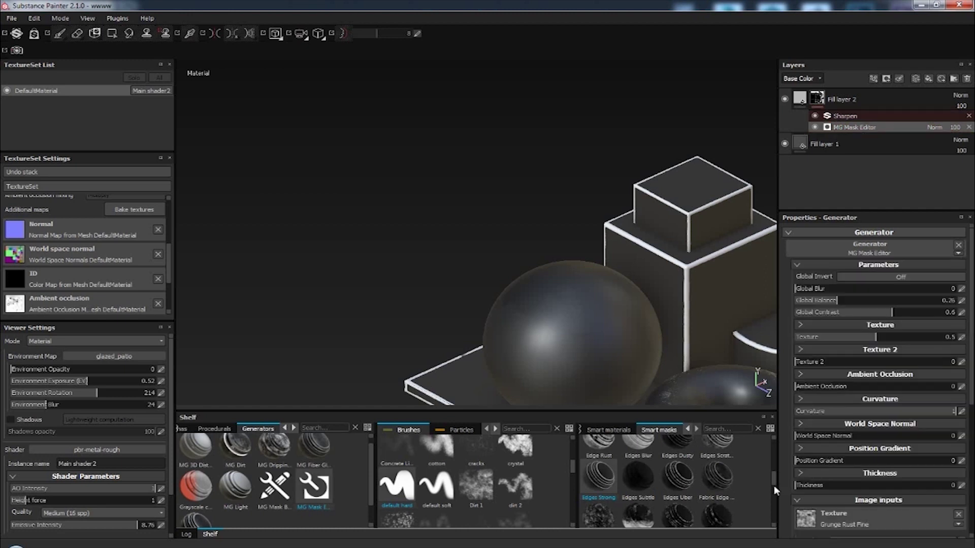
Bring up the Smart materials and Materials shelf libraries.
drag(775, 479, 769, 521)
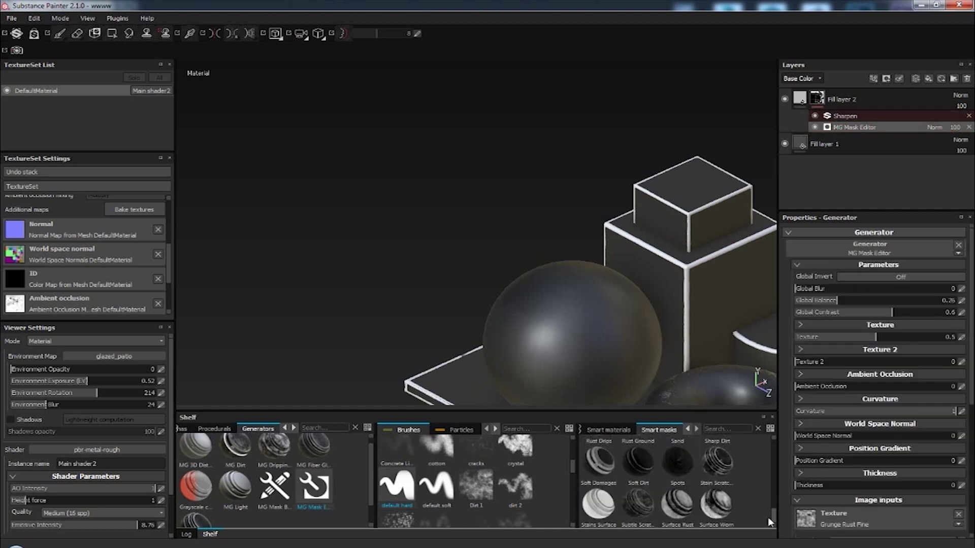
scroll(714, 483, up, 2)
scroll(713, 483, up, 2)
scroll(716, 481, up, 2)
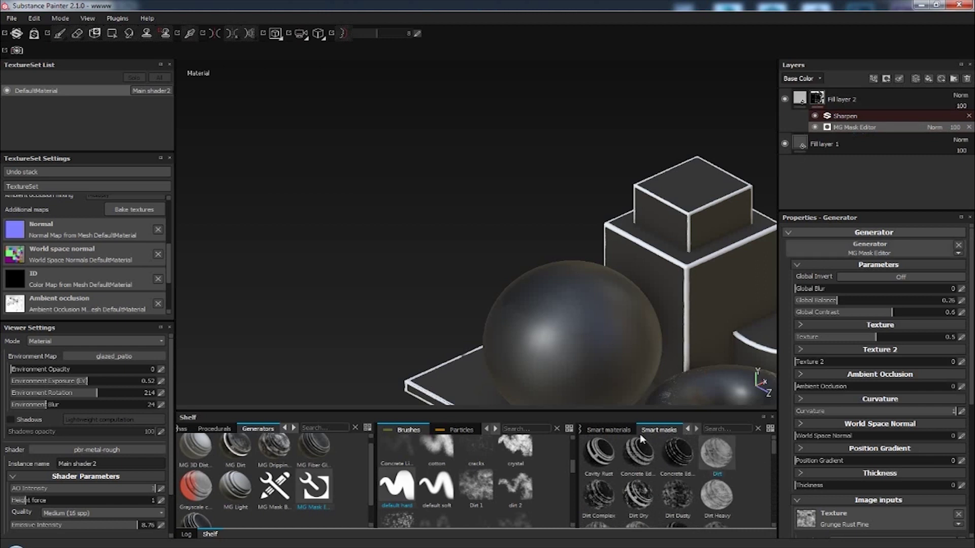
click(623, 431)
click(687, 428)
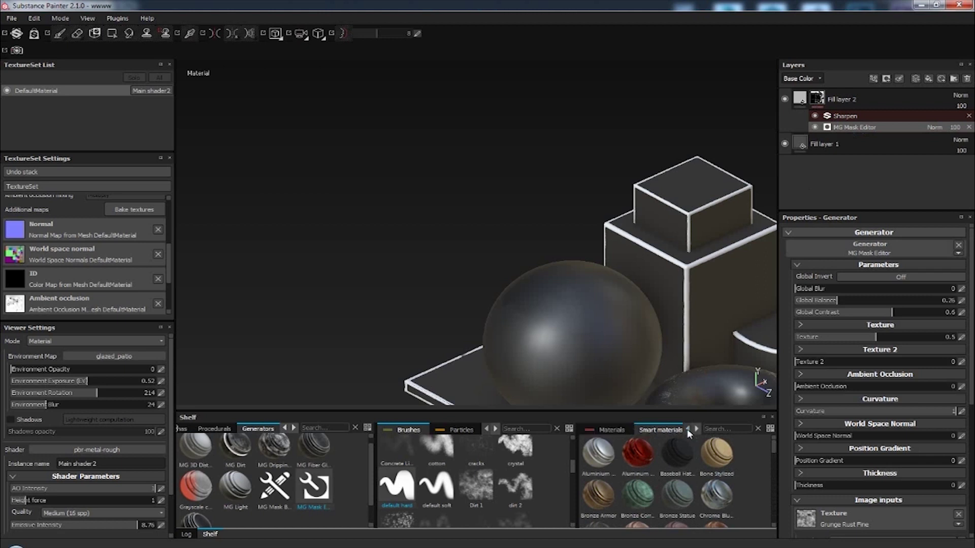